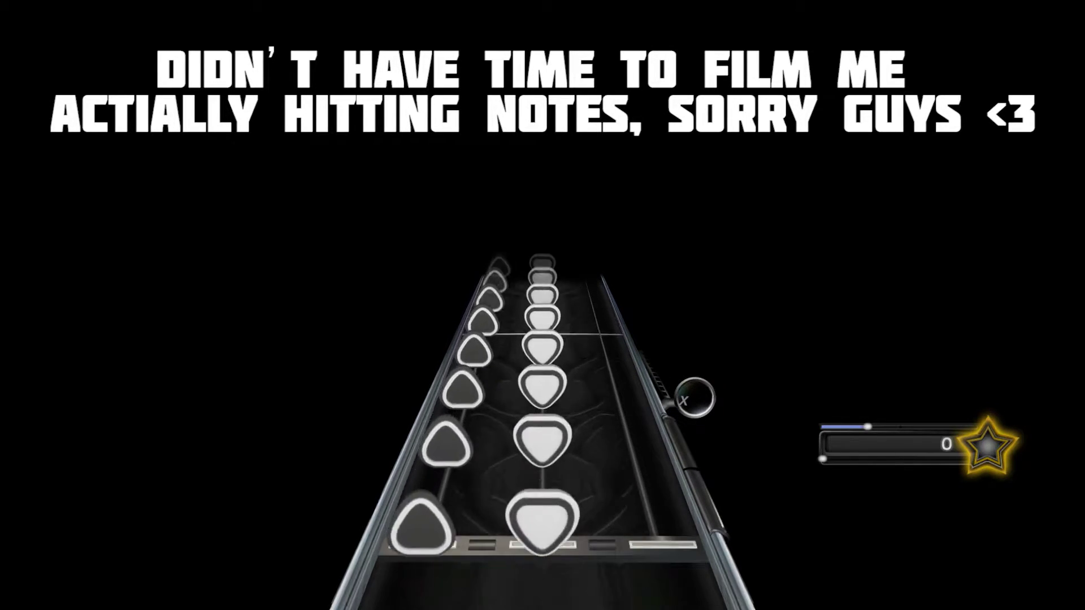
Select the Windows (64).rar archive in the shared Clone Hero v.20 folder and bring up its file actions
key(ctrl+l)
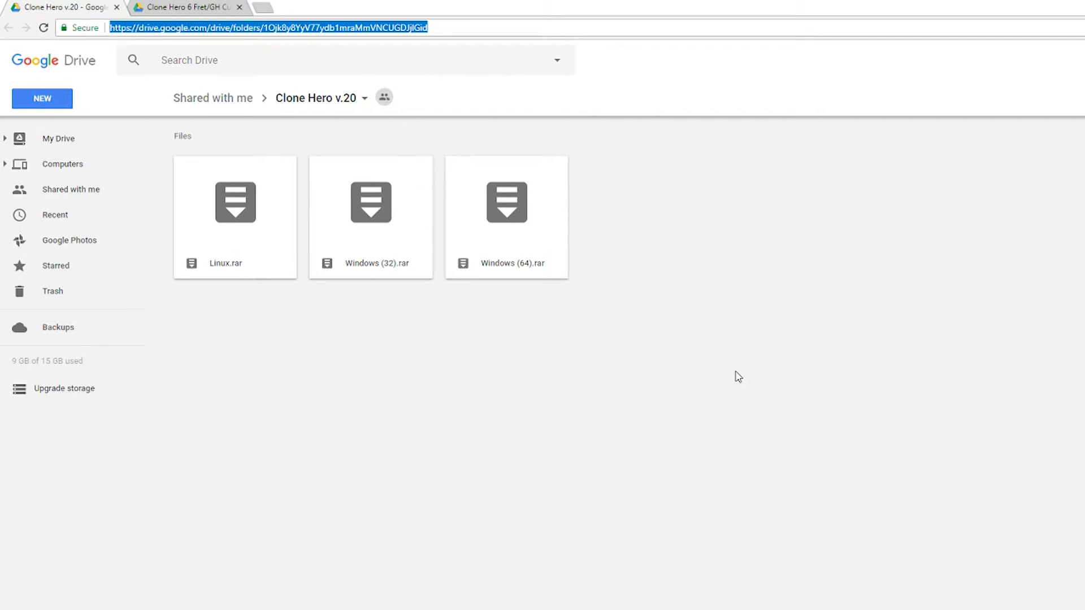
click(738, 377)
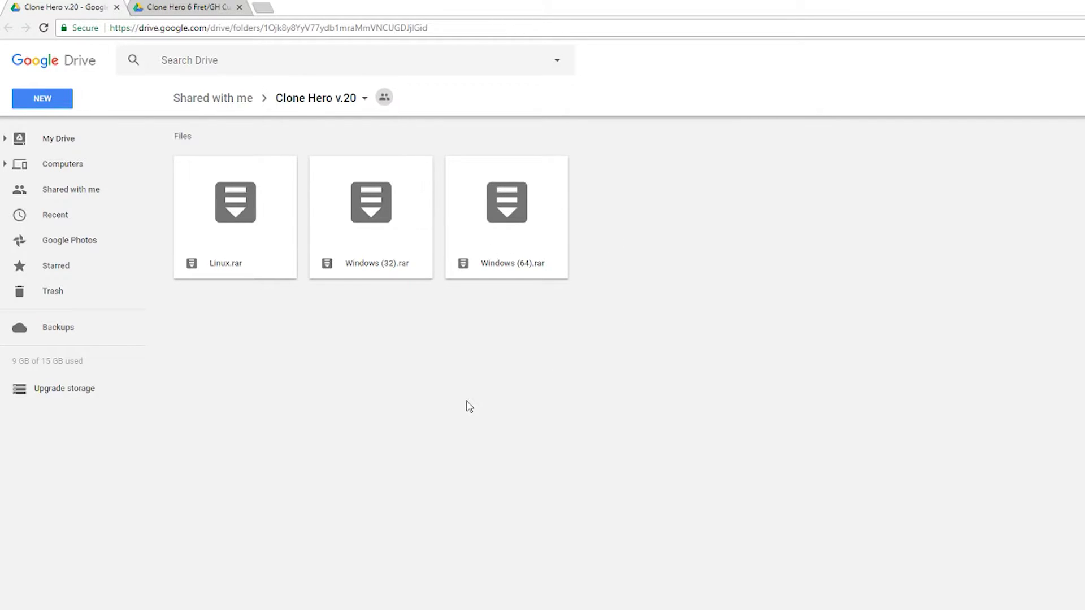
click(494, 198)
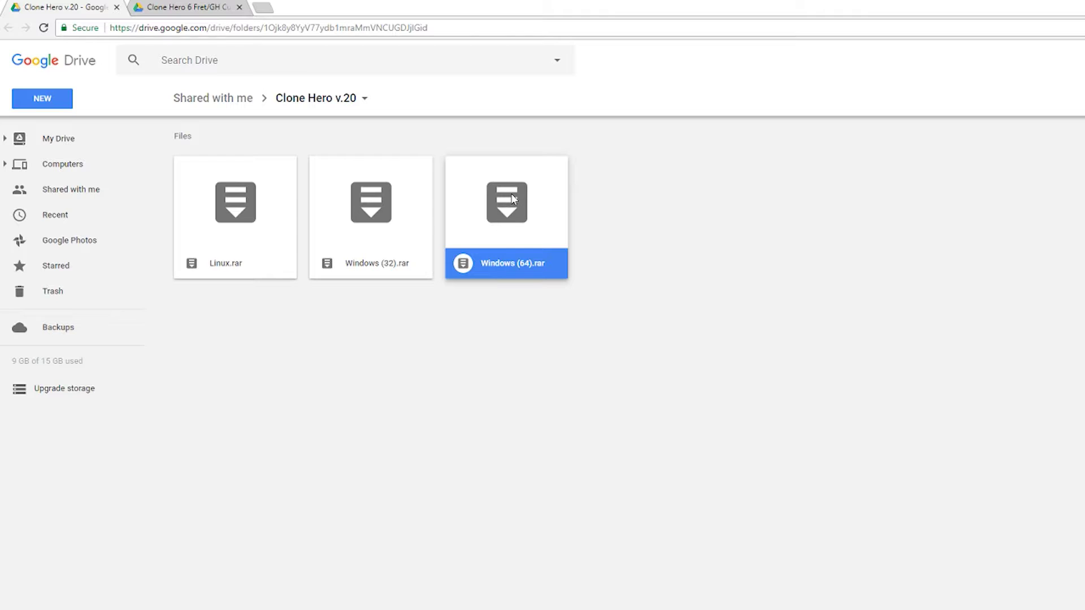
right_click(512, 197)
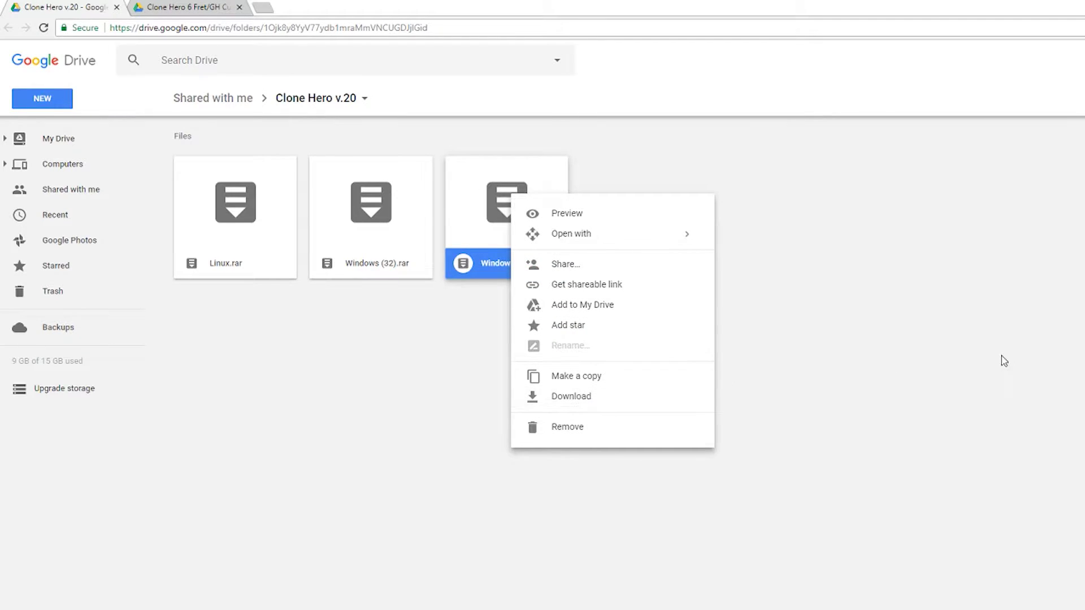
Look through the GHTV 5 Fret Converts list in the Clone Hero 6 Fret/GH Custom Songs spreadsheet
key(ctrl+Tab)
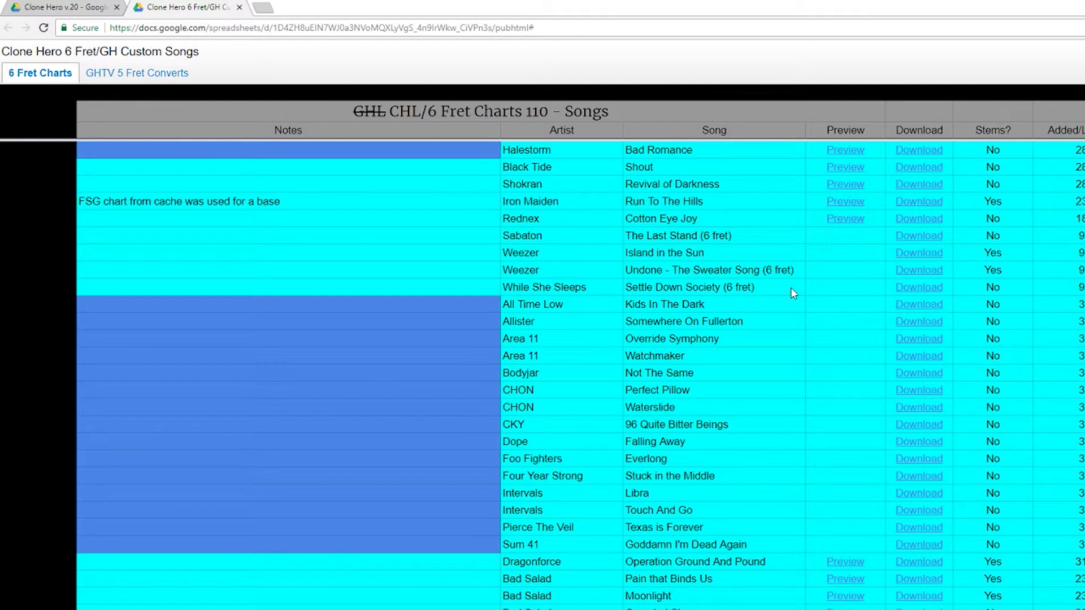
click(254, 30)
click(401, 69)
click(116, 82)
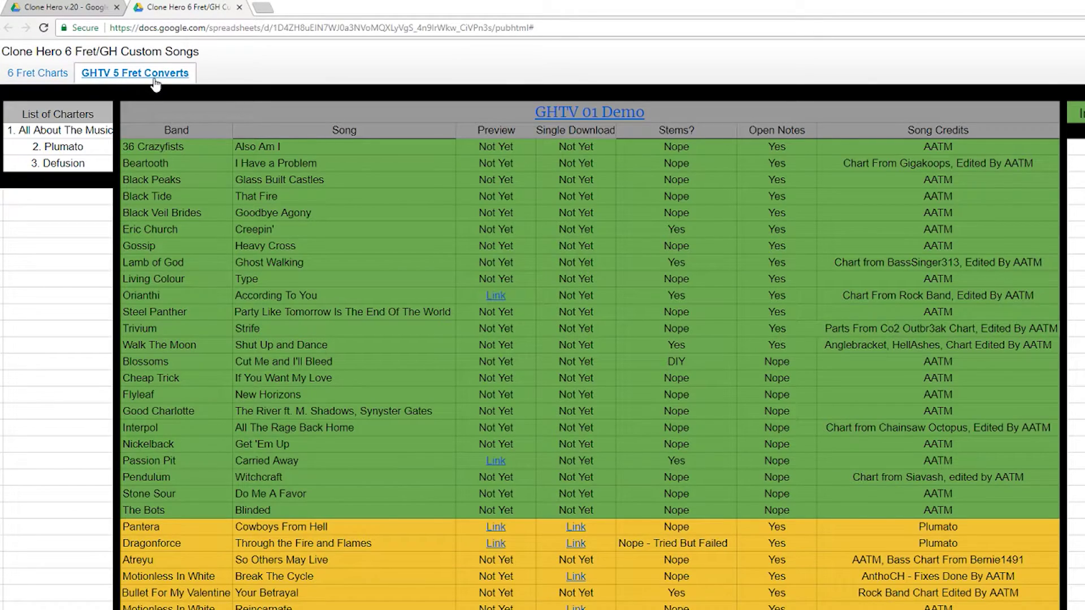
scroll(703, 449, down, 3)
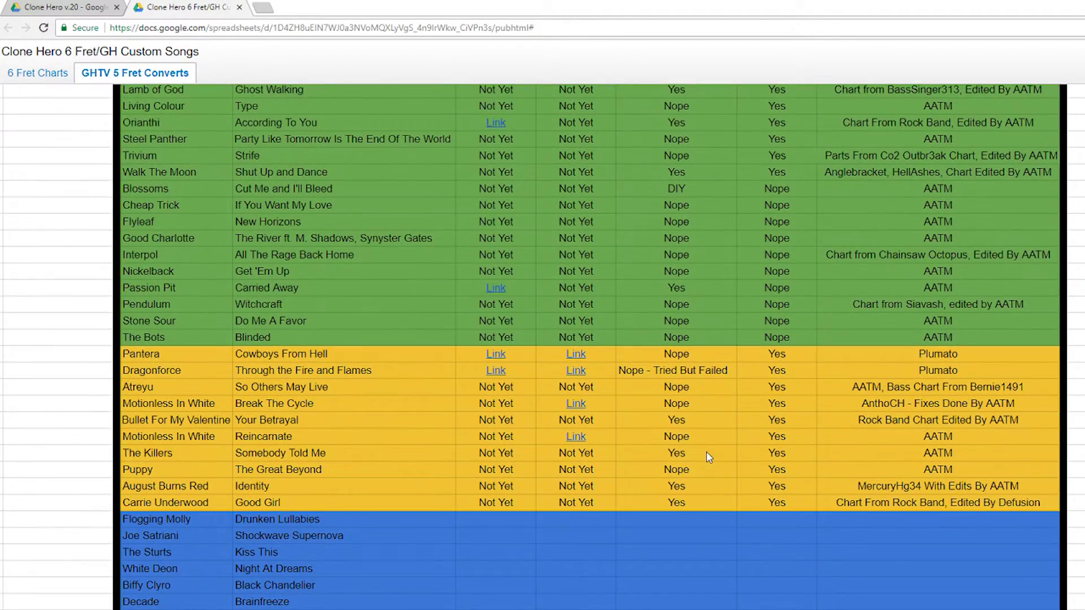
scroll(717, 441, up, 3)
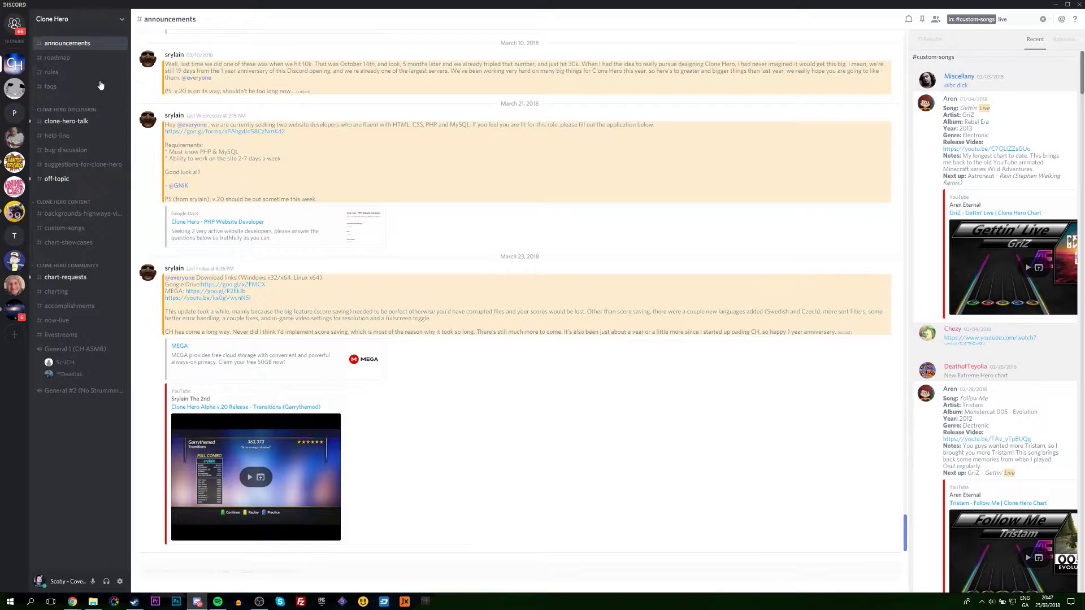
Switch to Discord and browse the Clone Hero server's announcements and custom-songs channels
scroll(317, 235, up, 1)
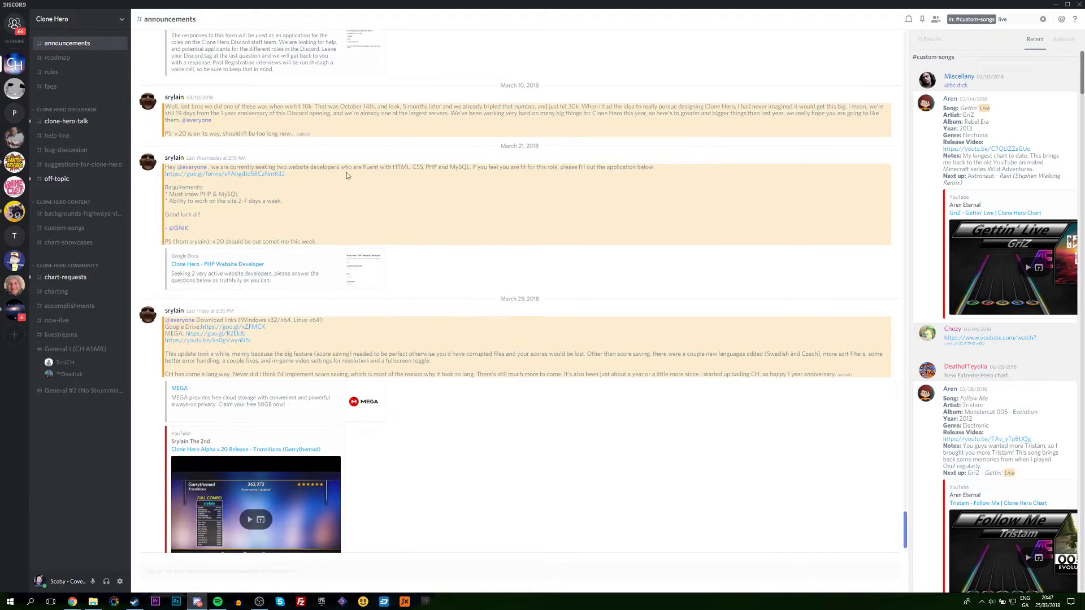
scroll(419, 322, down, 1)
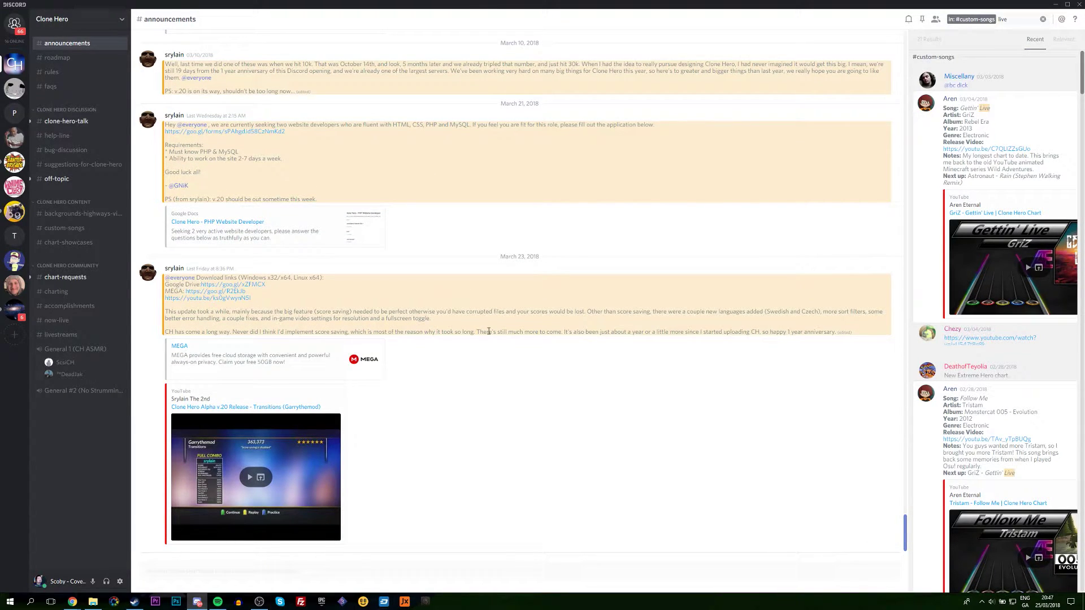
click(64, 228)
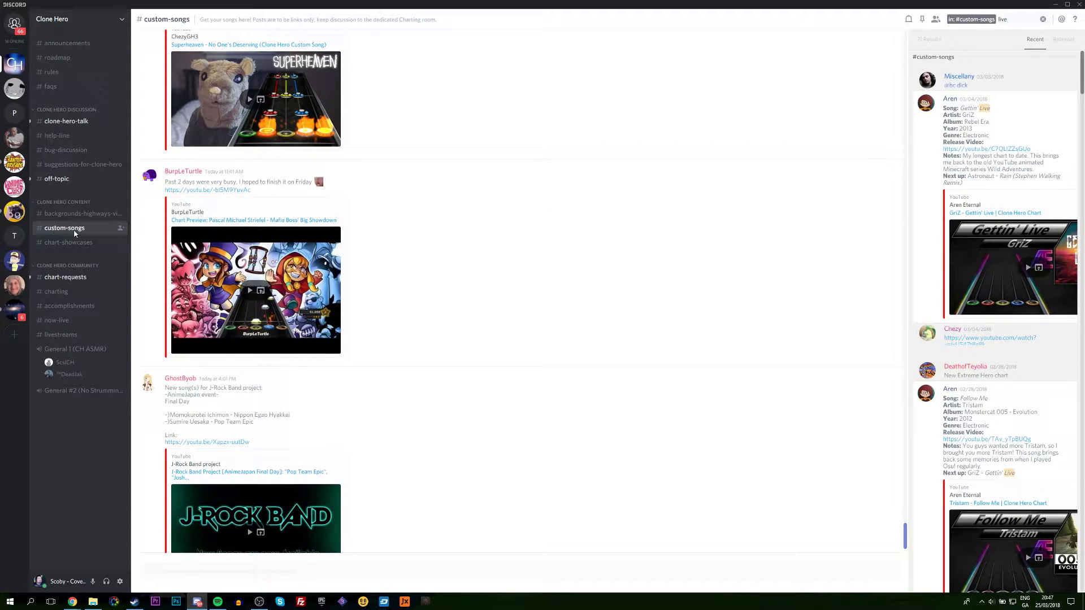
scroll(433, 312, up, 5)
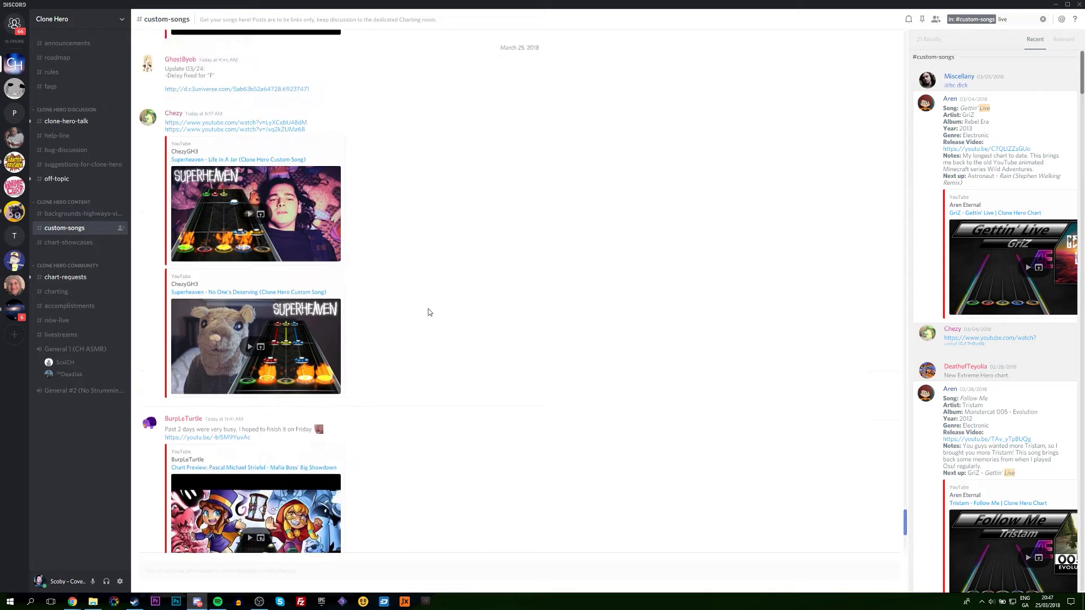
scroll(428, 311, up, 2)
scroll(439, 316, down, 7)
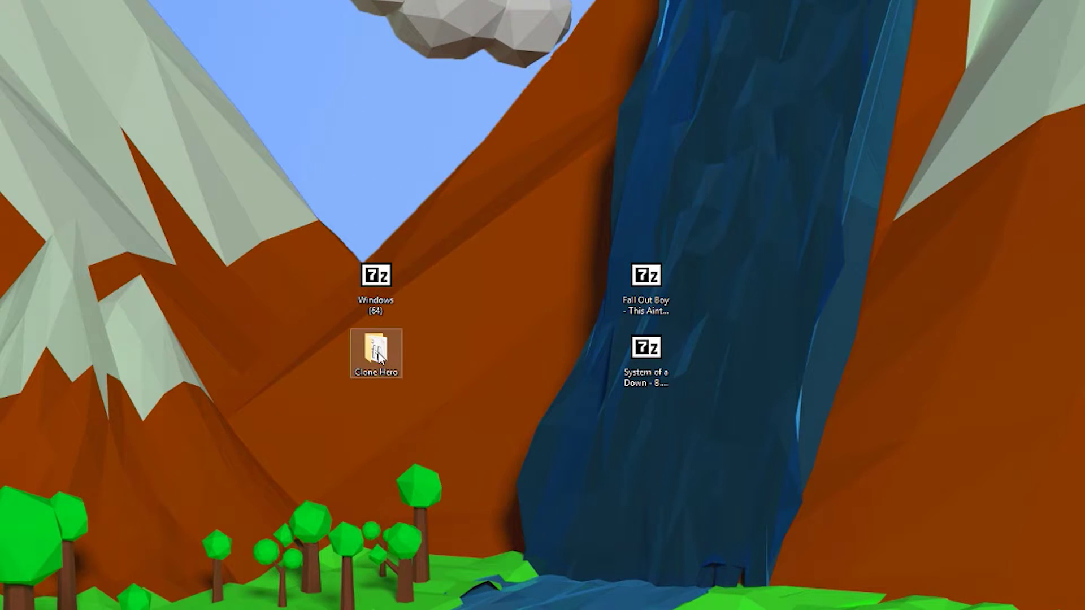
Open the Clone Hero folder on the desktop and delete everything inside it
mouse_move(381, 349)
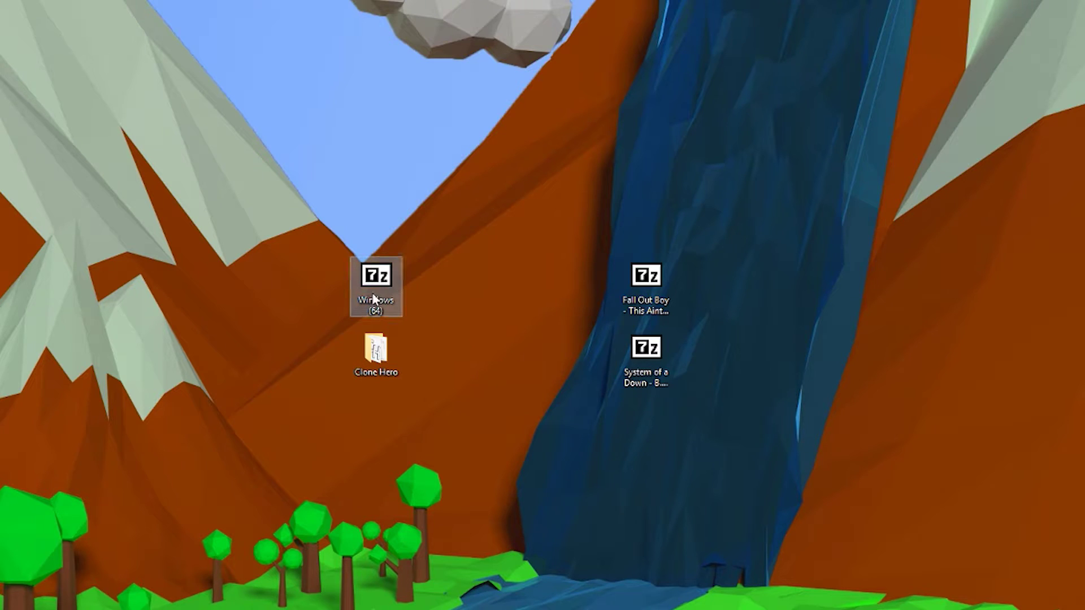
mouse_move(379, 278)
double_click(376, 350)
drag(650, 283, 546, 117)
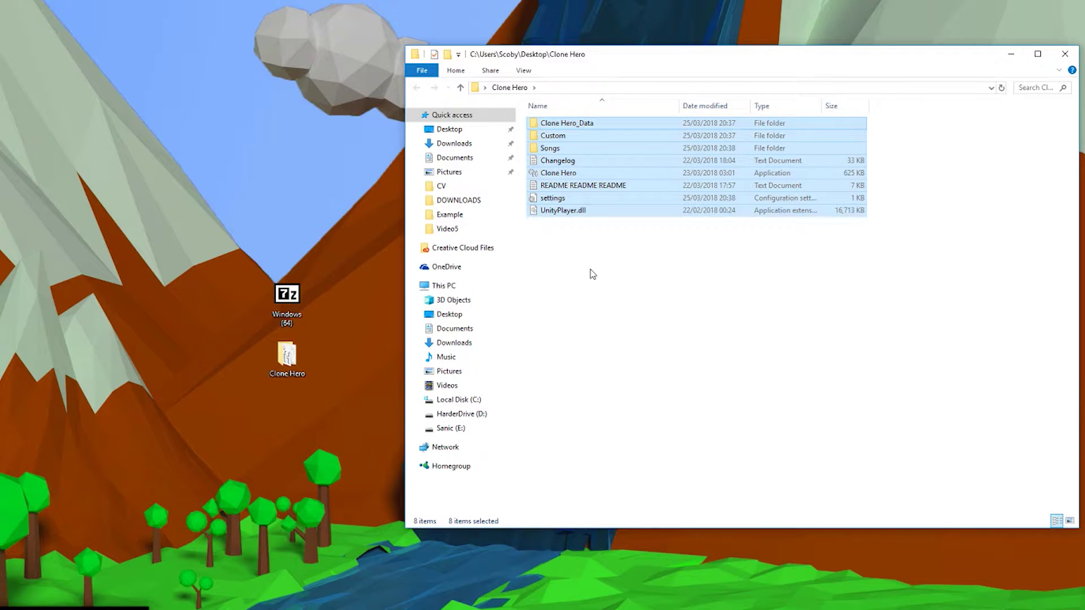
key(Delete)
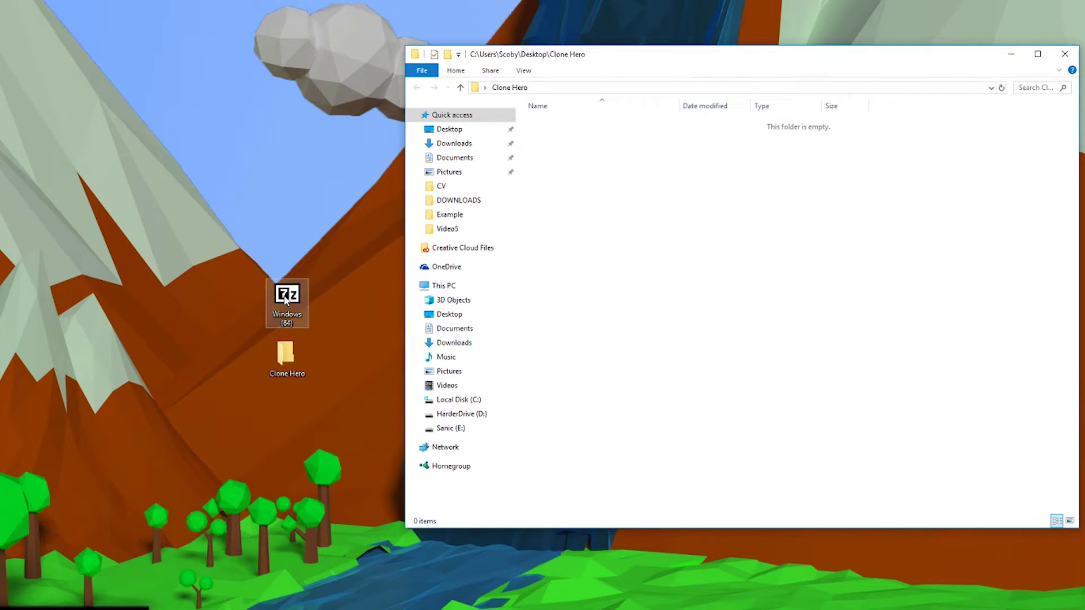
Extract the entire contents of the Windows (64) archive into the empty Clone Hero folder
double_click(287, 299)
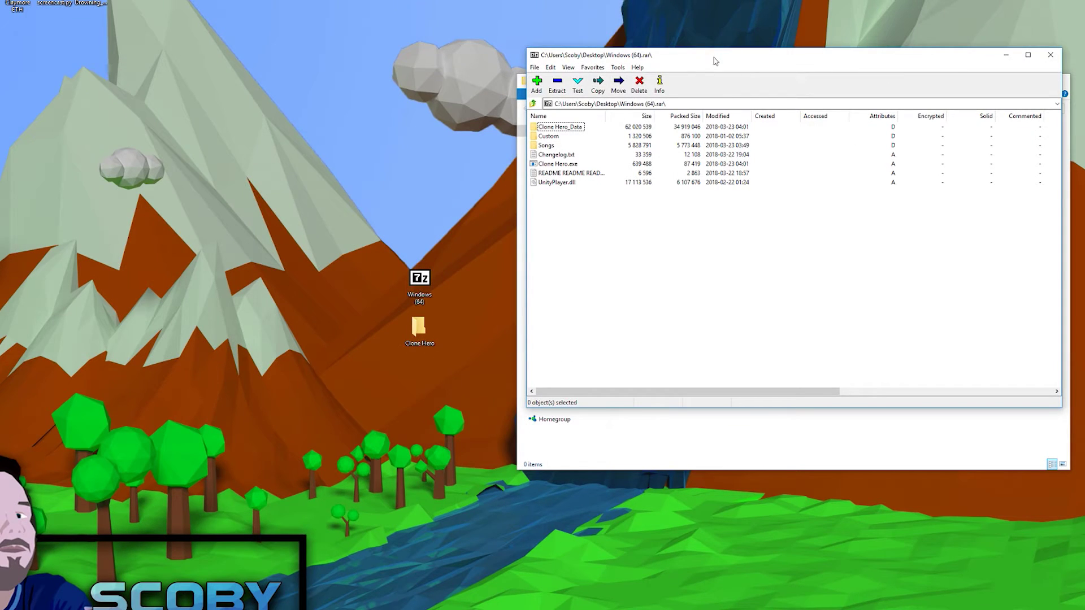
drag(712, 62, 186, 97)
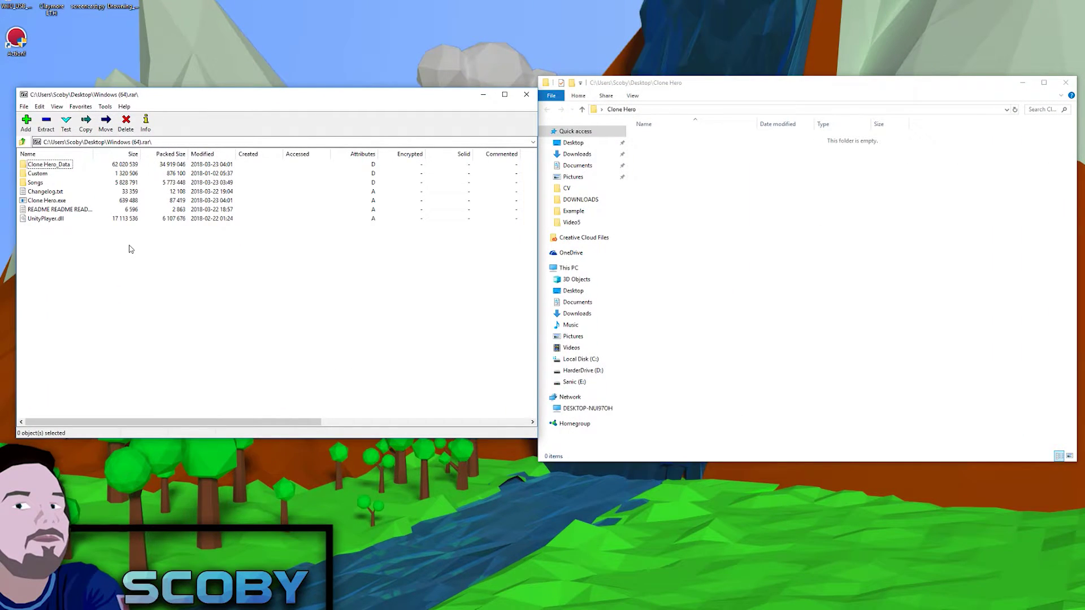
key(ctrl+a)
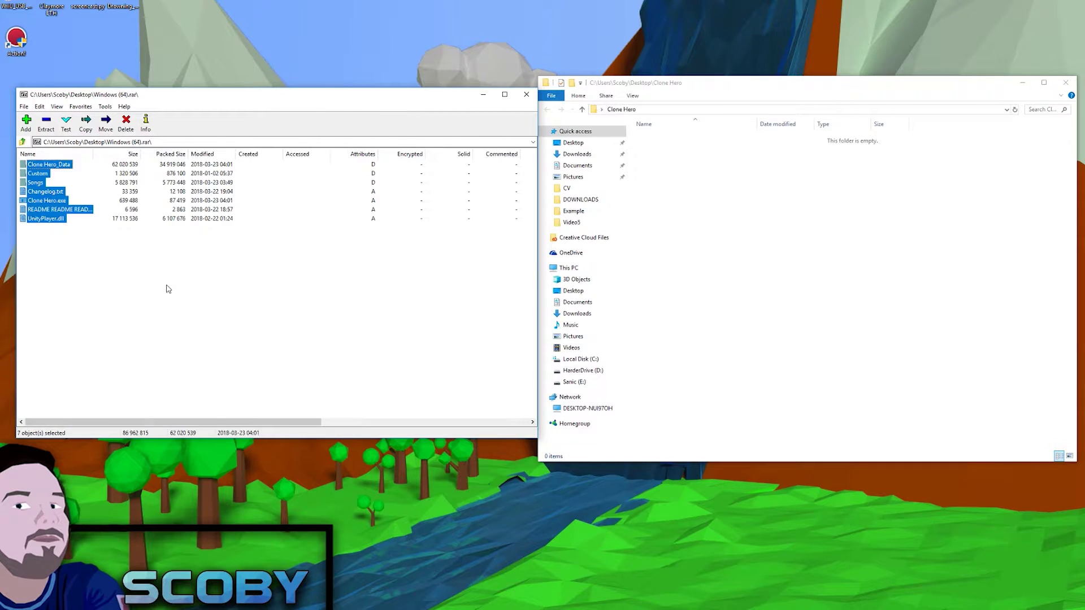
drag(39, 200, 666, 276)
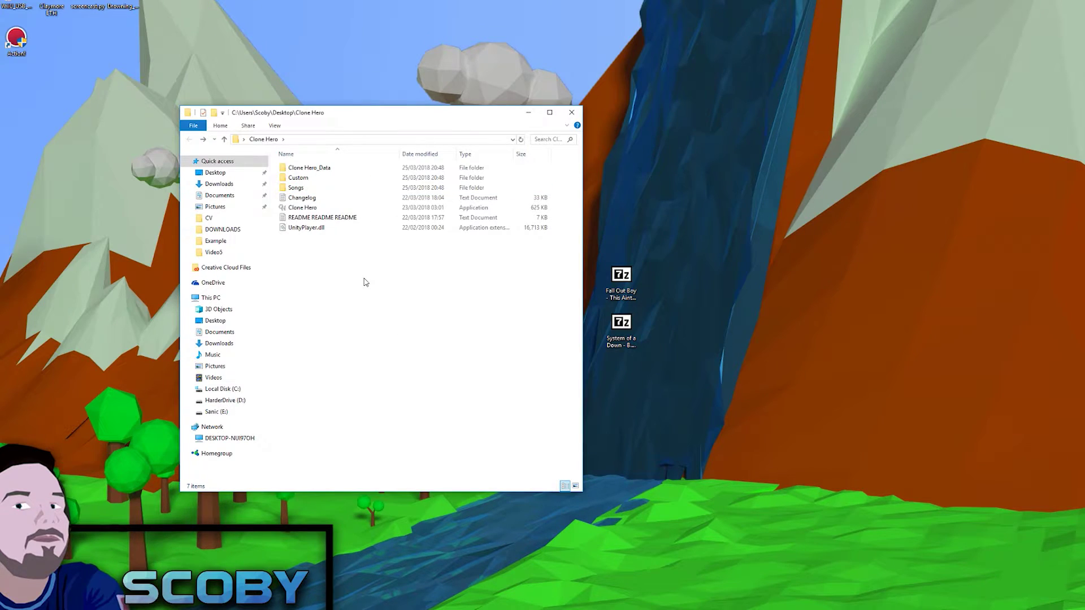
Extract the song folder from the Fall Out Boy archive into Clone Hero's Songs folder, then close the archive
double_click(305, 190)
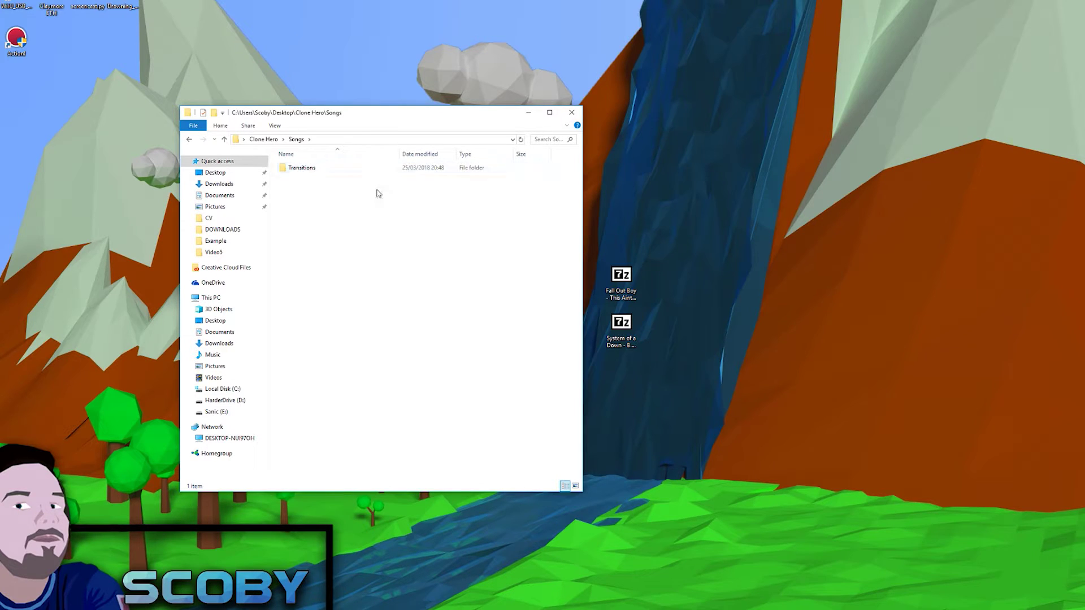
click(621, 282)
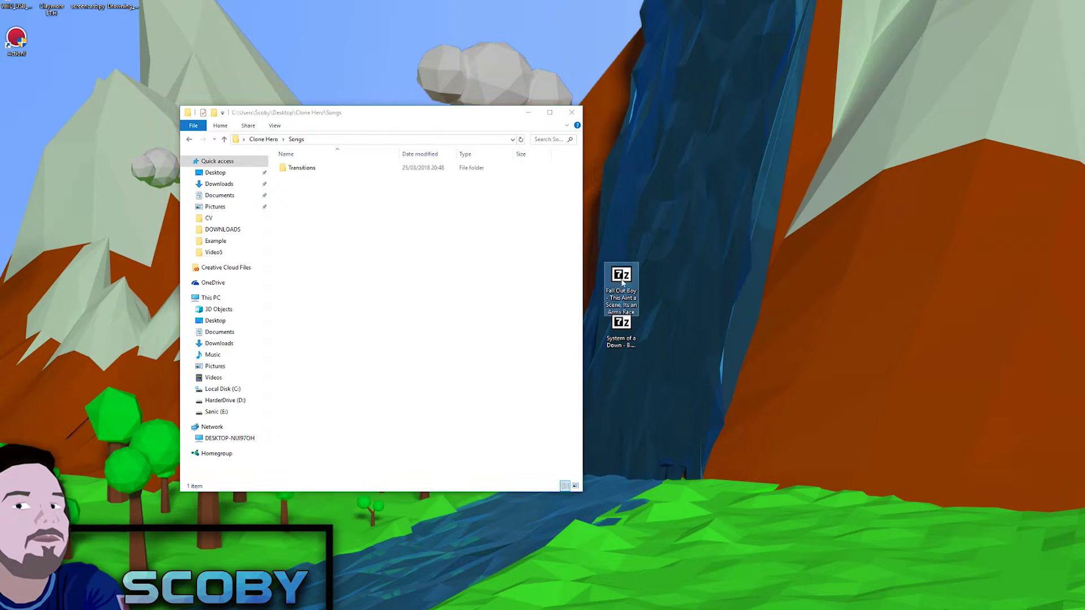
double_click(622, 278)
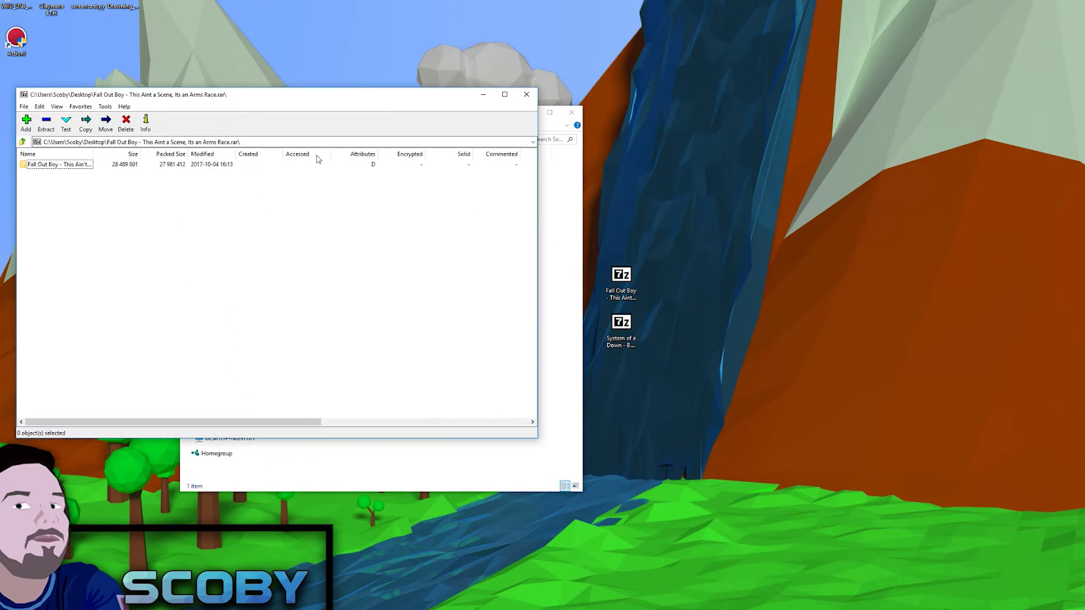
drag(252, 101, 827, 117)
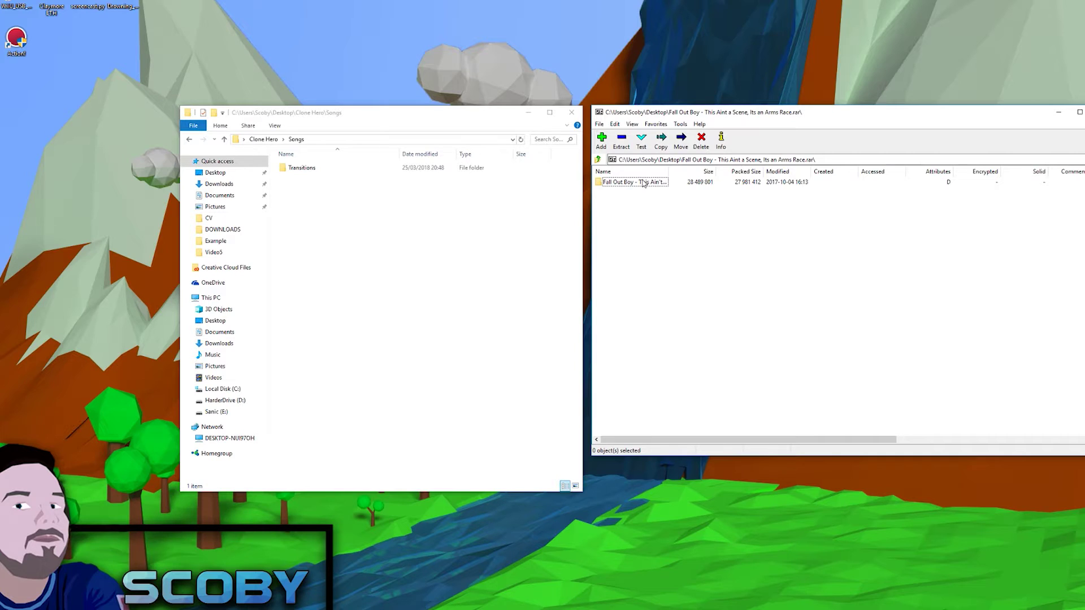
drag(643, 183, 456, 246)
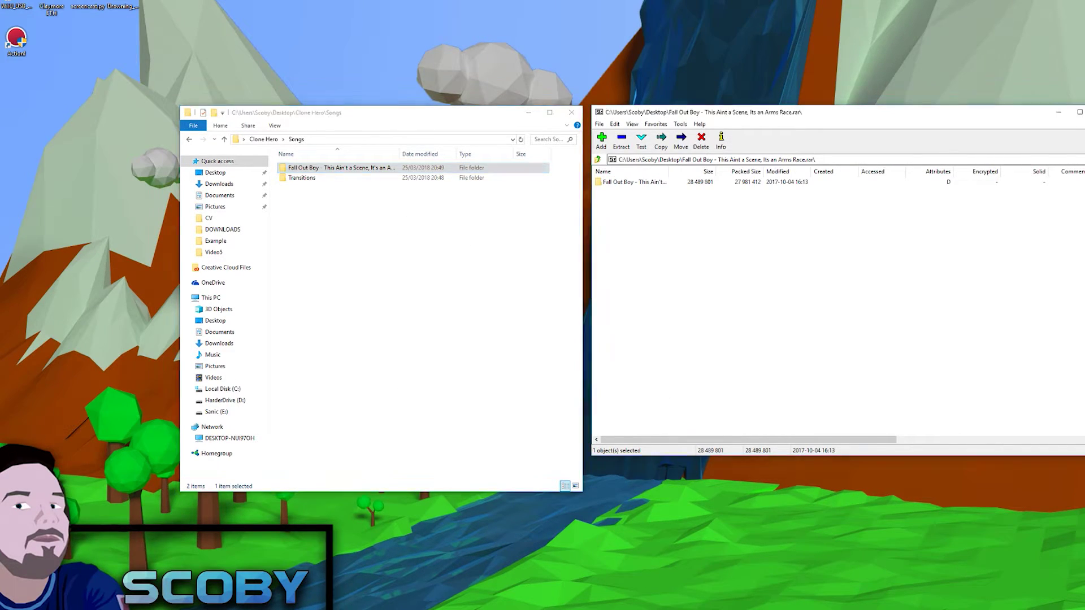
key(alt+F4)
Extract the System of a Down - B.Y.O.B song folder from its archive into the Songs folder and close the archive
double_click(624, 322)
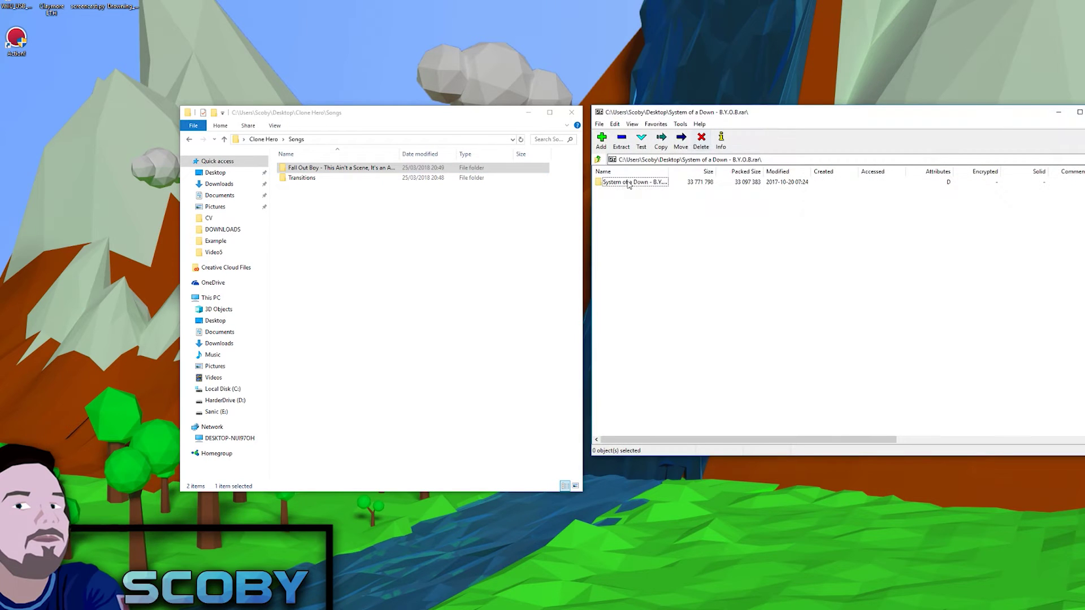
drag(629, 184, 367, 306)
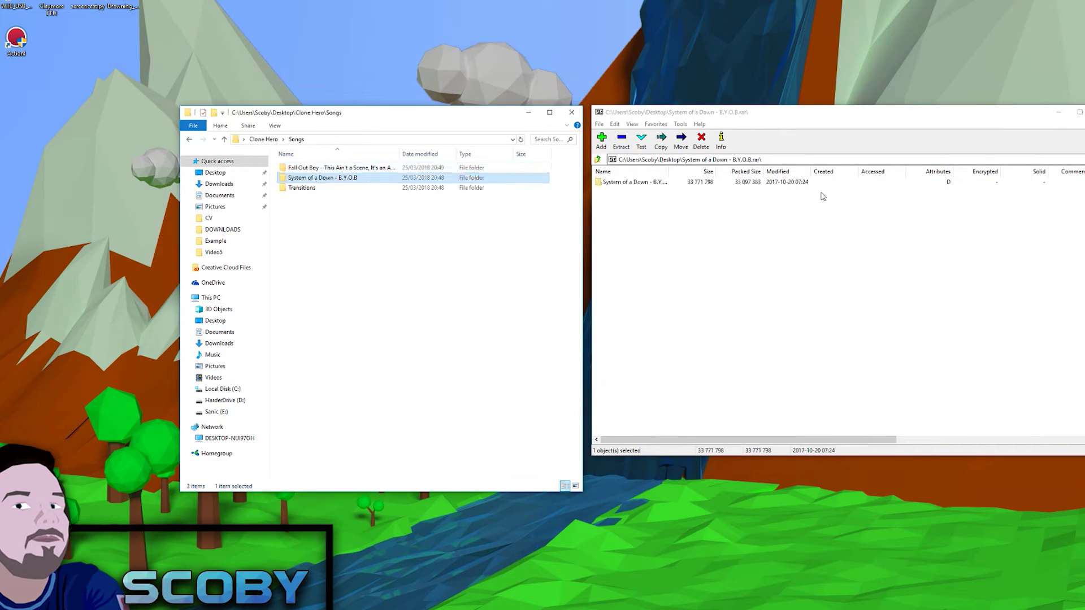
click(1071, 112)
key(alt+F4)
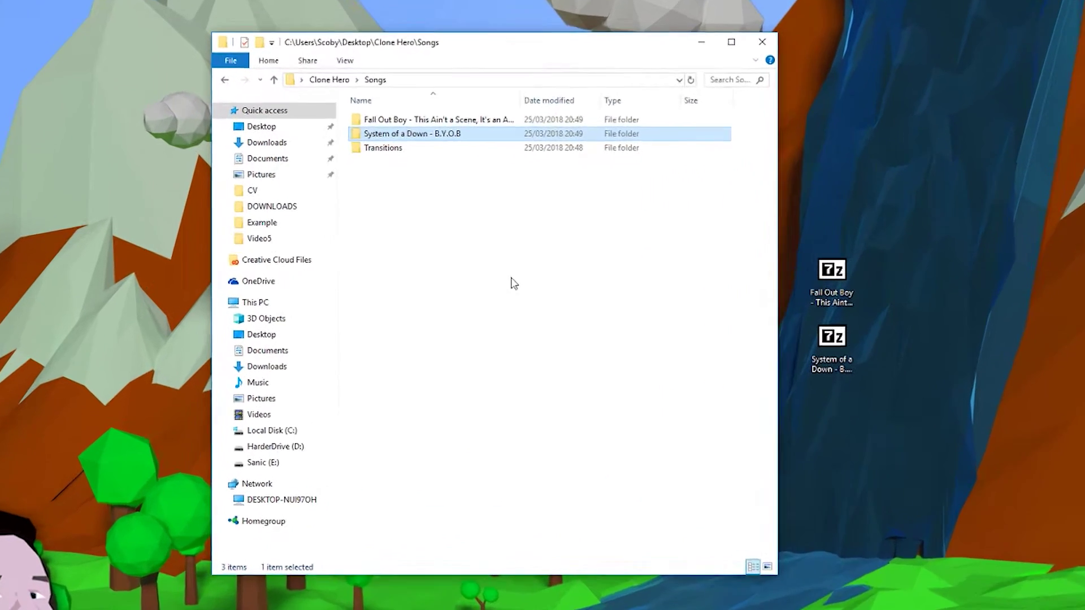
Return to the main Clone Hero folder and launch the Clone Hero application
click(520, 283)
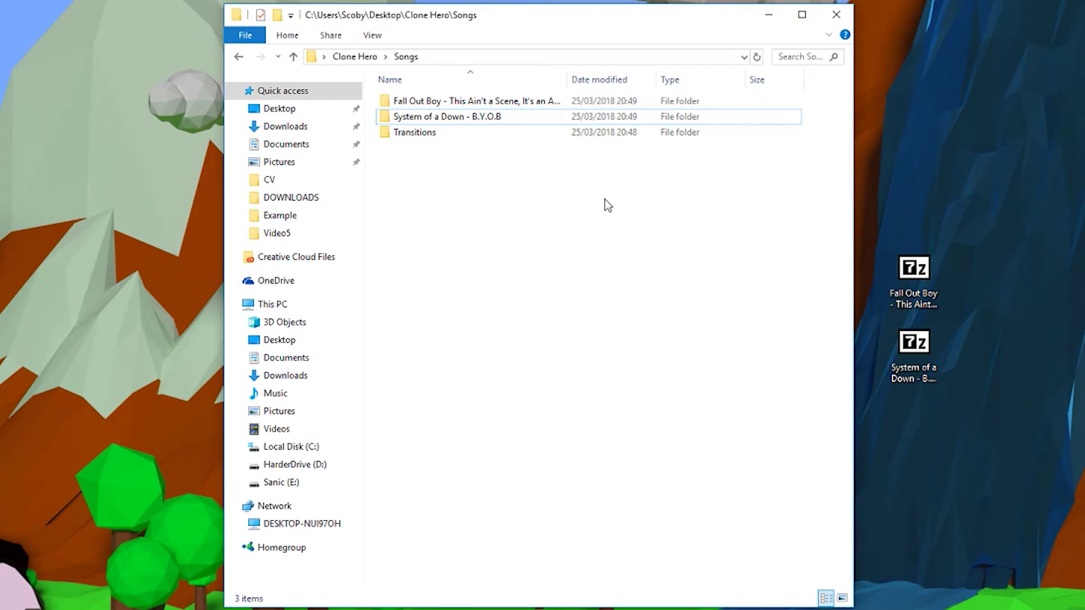
key(BackSpace)
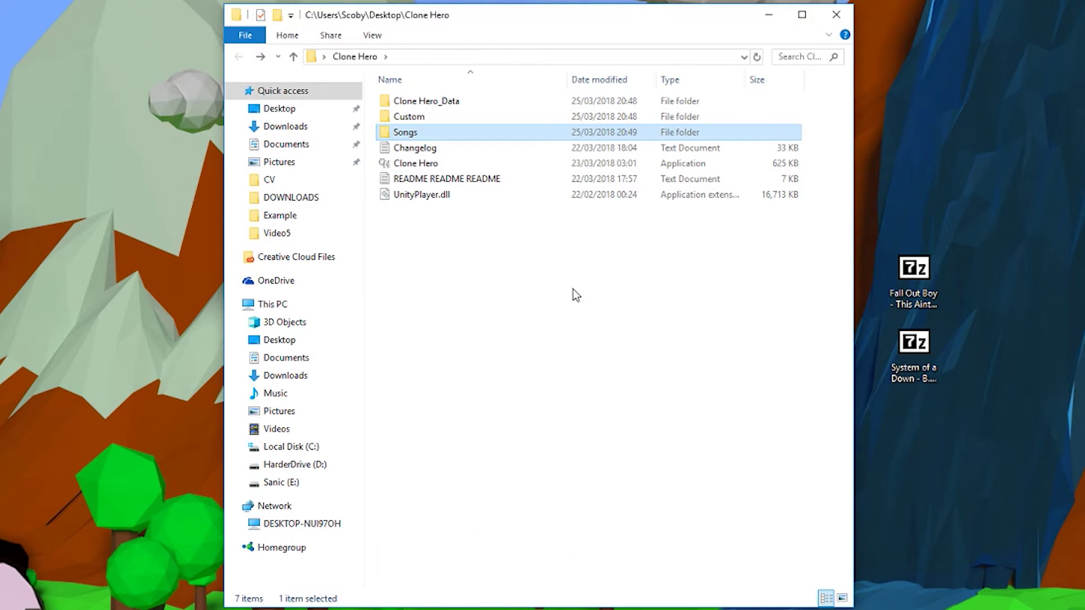
click(378, 163)
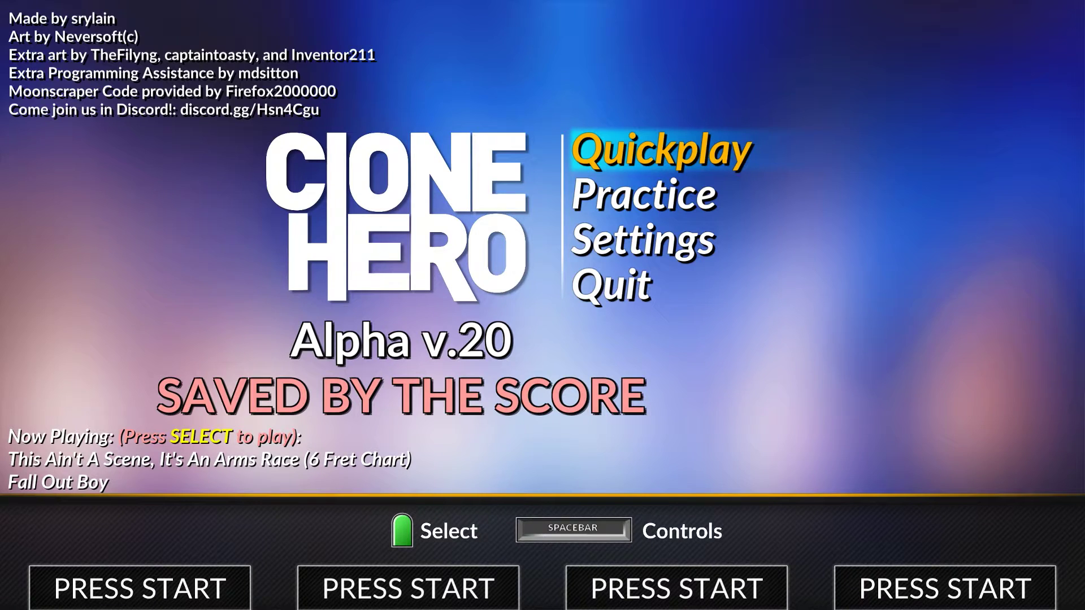
Open the controls configuration and reassign Player1's controller binding for Green Button / Black 1 to Button 1
key(space)
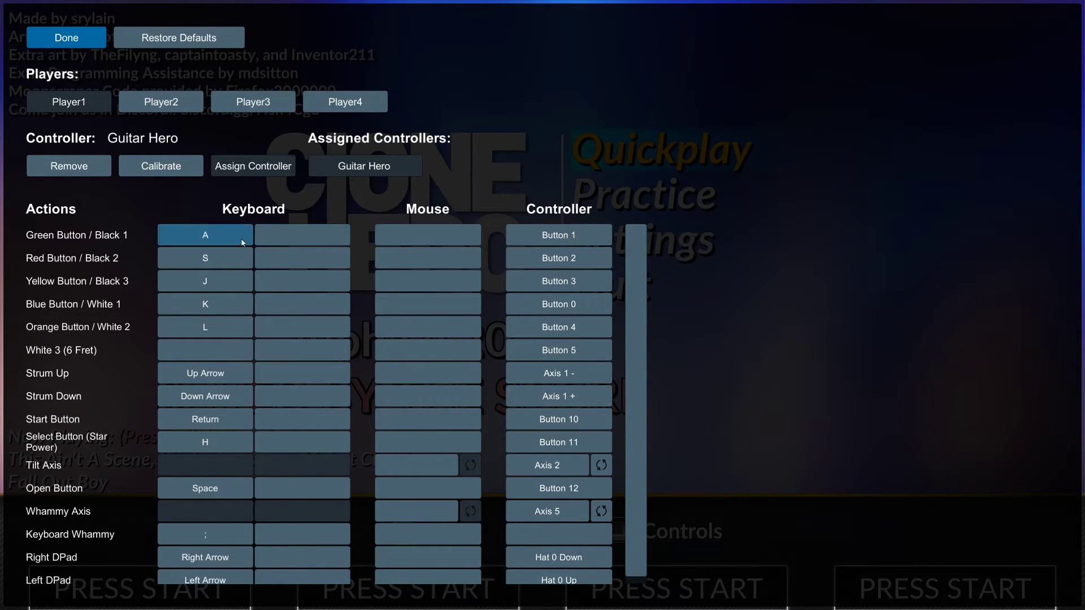
click(560, 239)
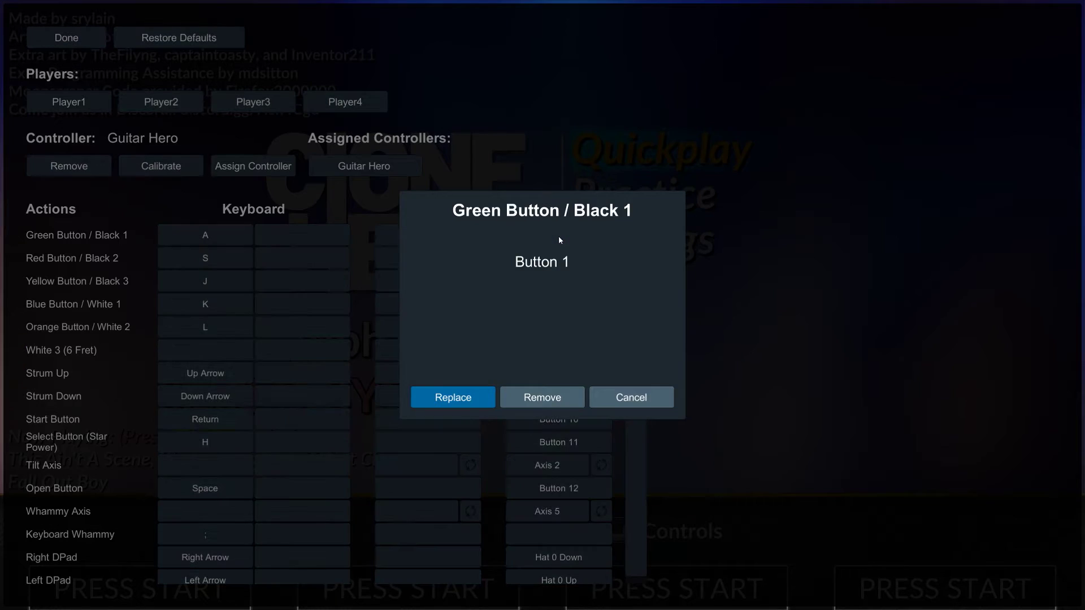
click(454, 398)
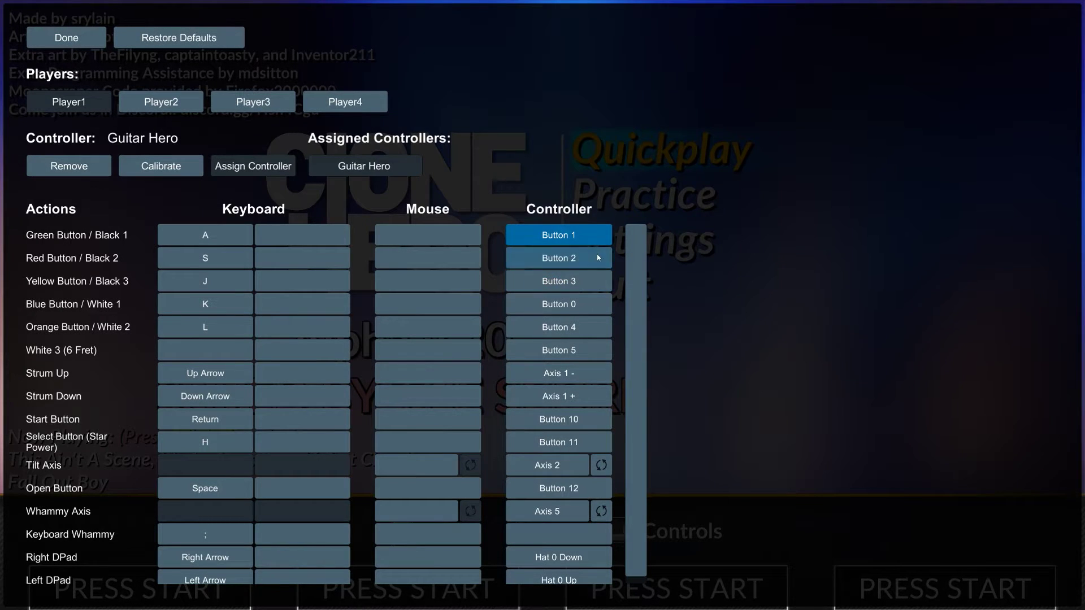
scroll(578, 274, down, 1)
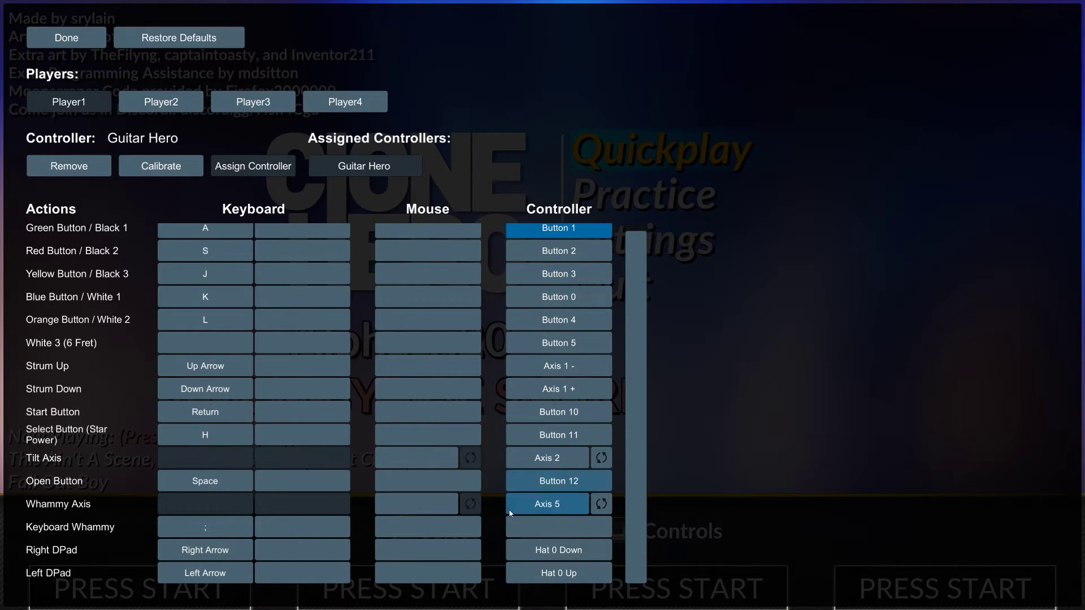
Finish the controls configuration, then create a new profile for the first player slot with the player's profile name
scroll(222, 457, up, 1)
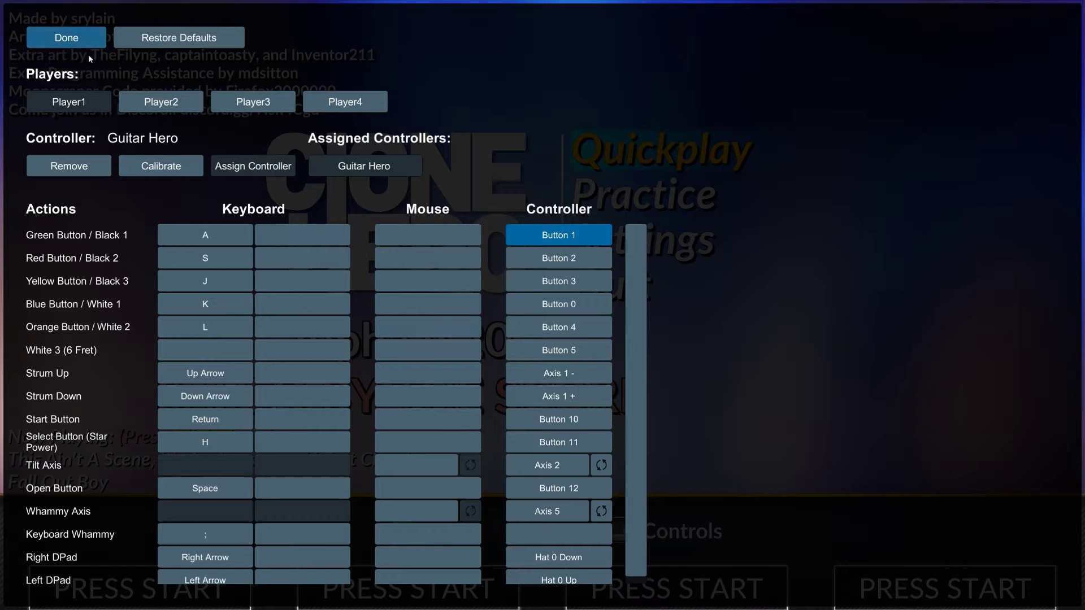
click(66, 40)
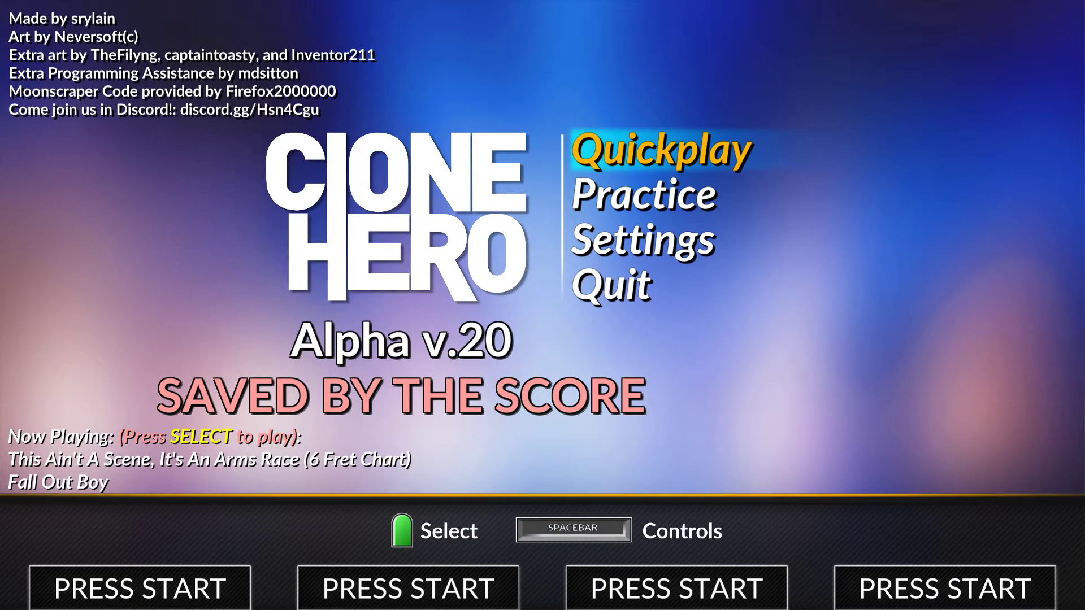
key(Return)
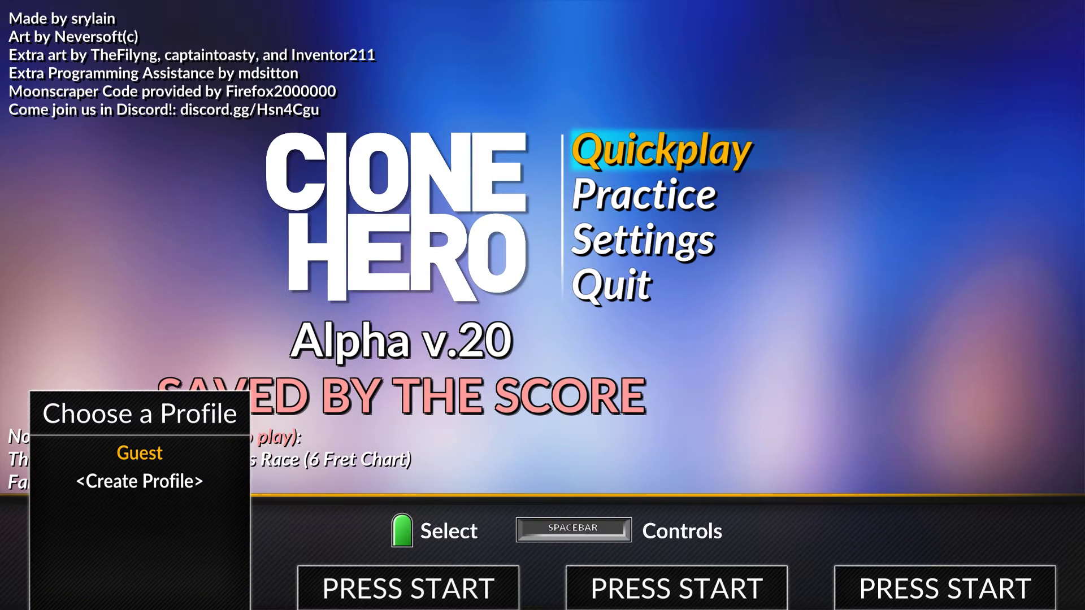
key(Down)
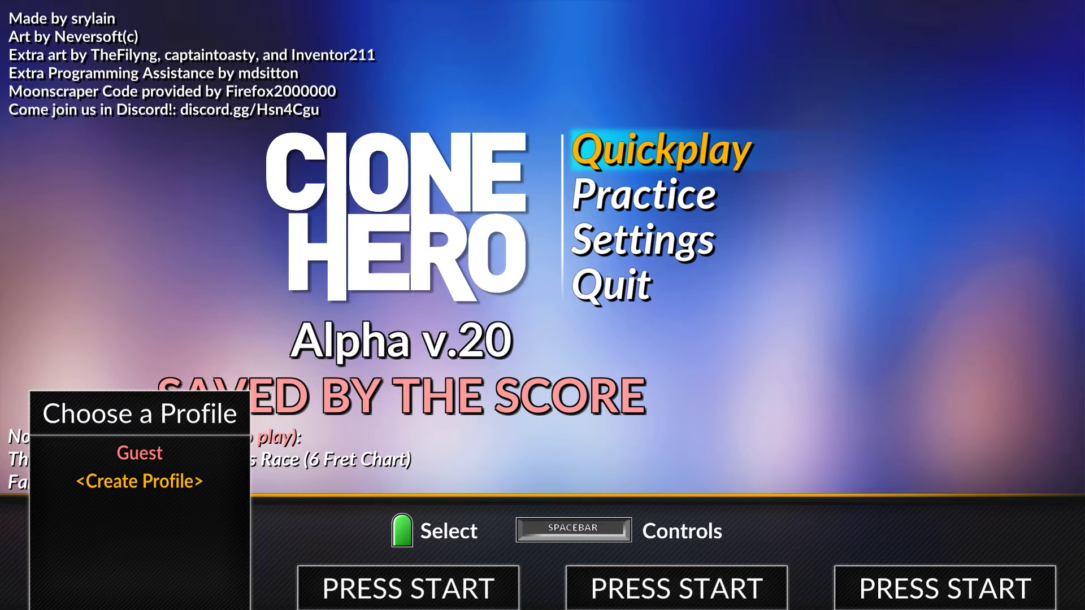
key(Return)
text(Scoby)
key(Return)
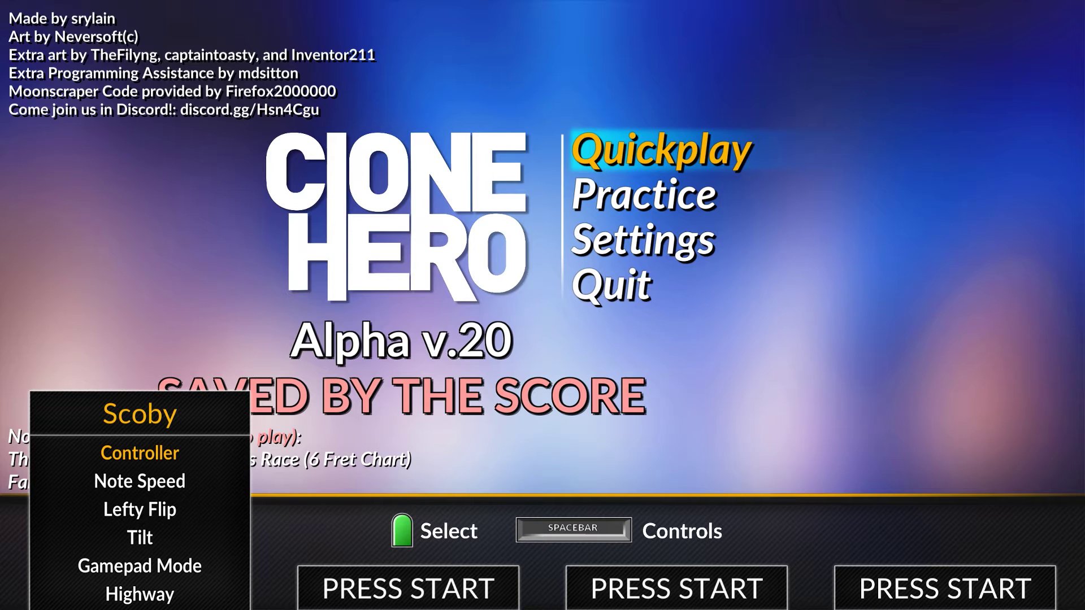
Change the new profile's controller type to the 6 Fret Guitar
key(Return)
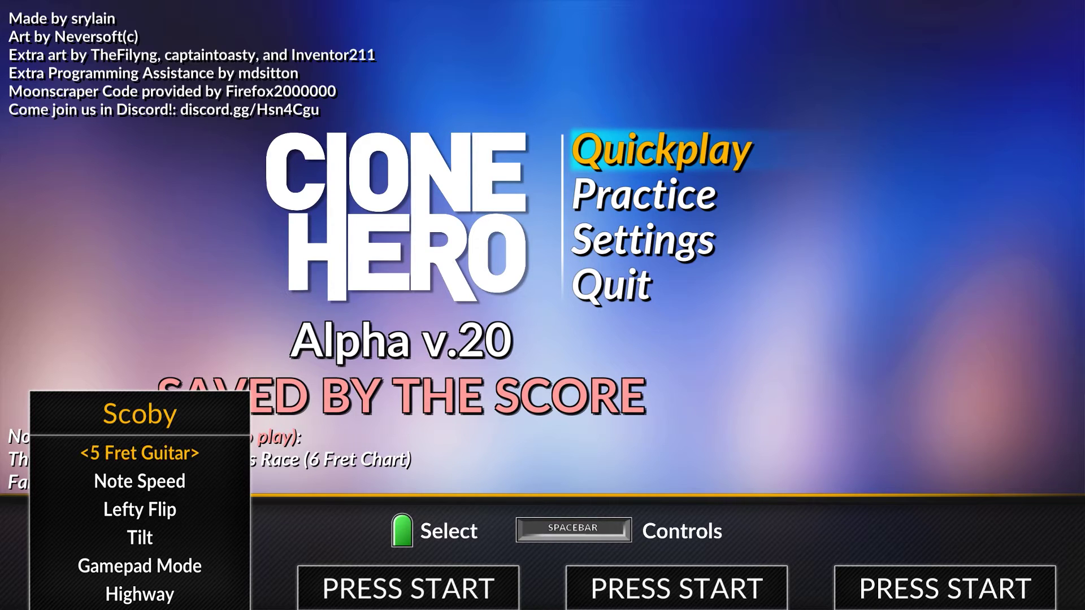
key(Right)
key(Return)
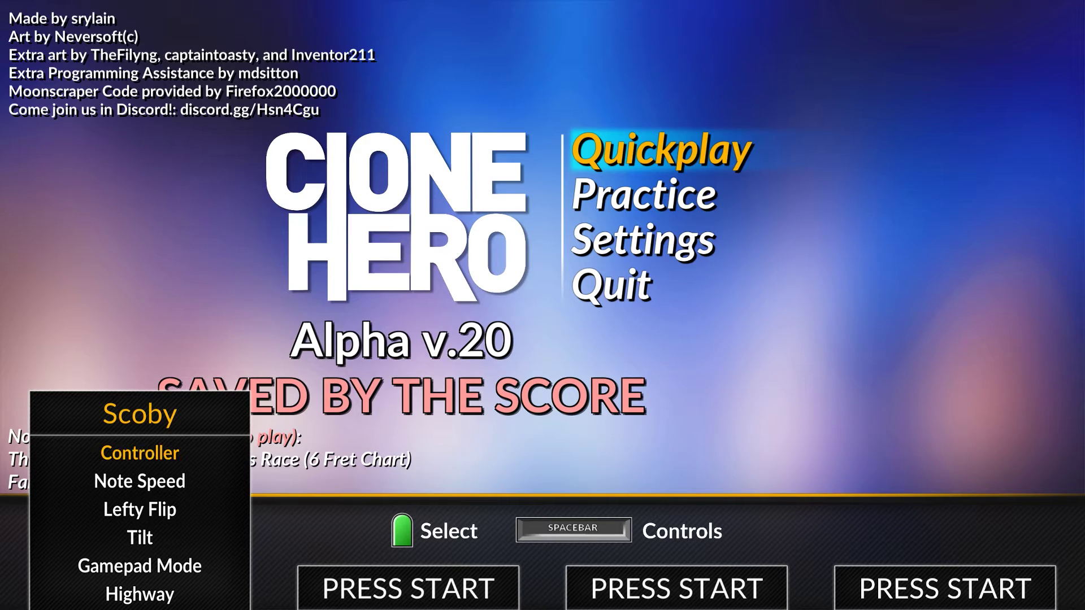
Look through the profile's remaining settings down to Options, then close the profile menu
key(Down)
key(Down)
key(Down)
key(Down)
key(Down)
key(Down)
key(Down)
key(Down)
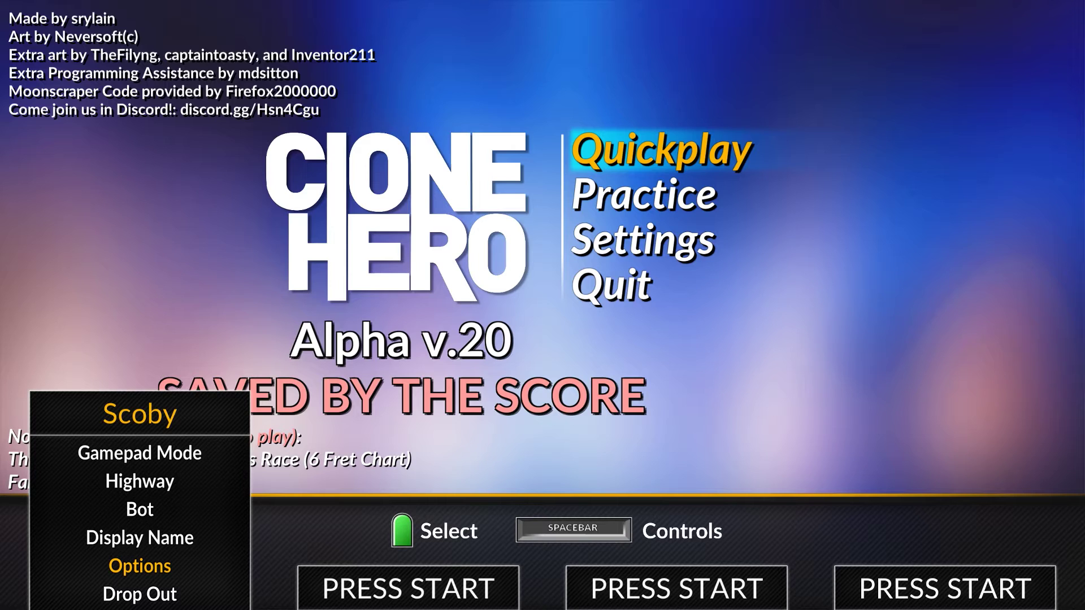
key(Escape)
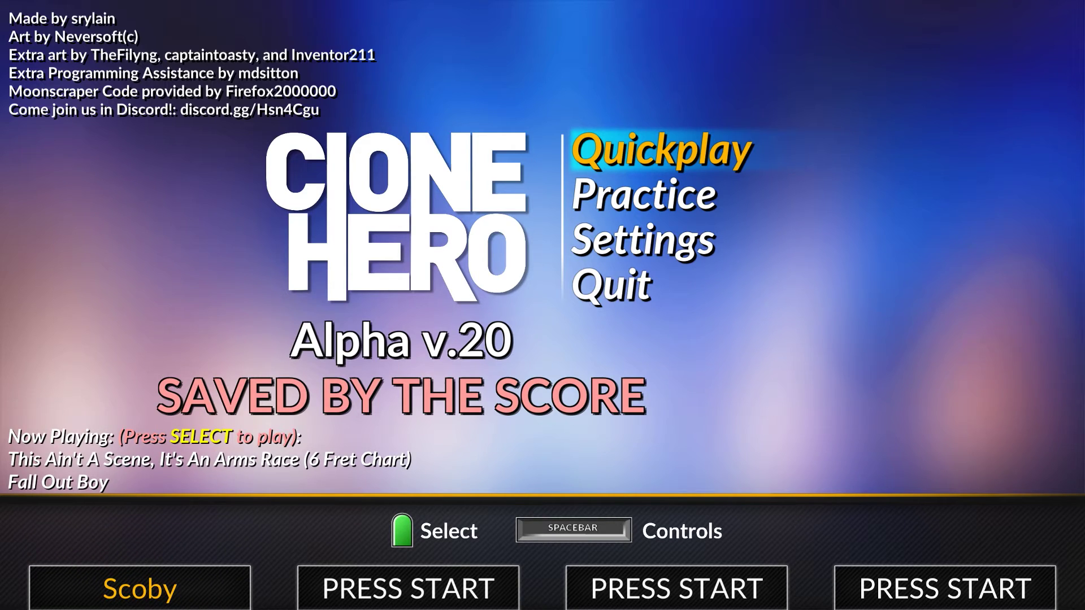
Enter Quickplay and look through the song list for the newly added songs
key(Down)
key(Up)
key(Down)
key(Down)
key(Up)
key(Up)
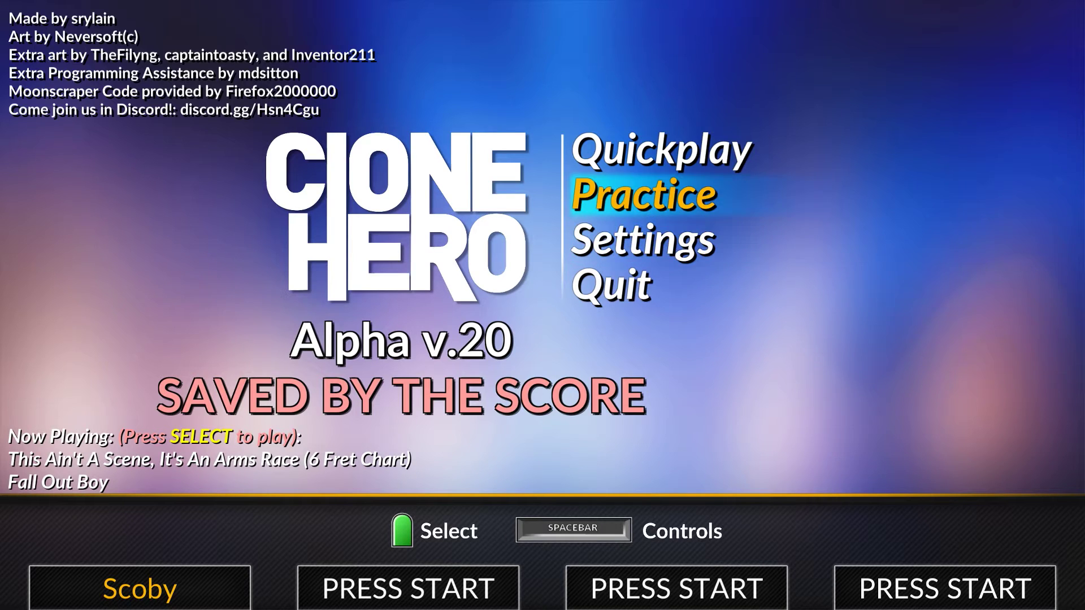
key(Return)
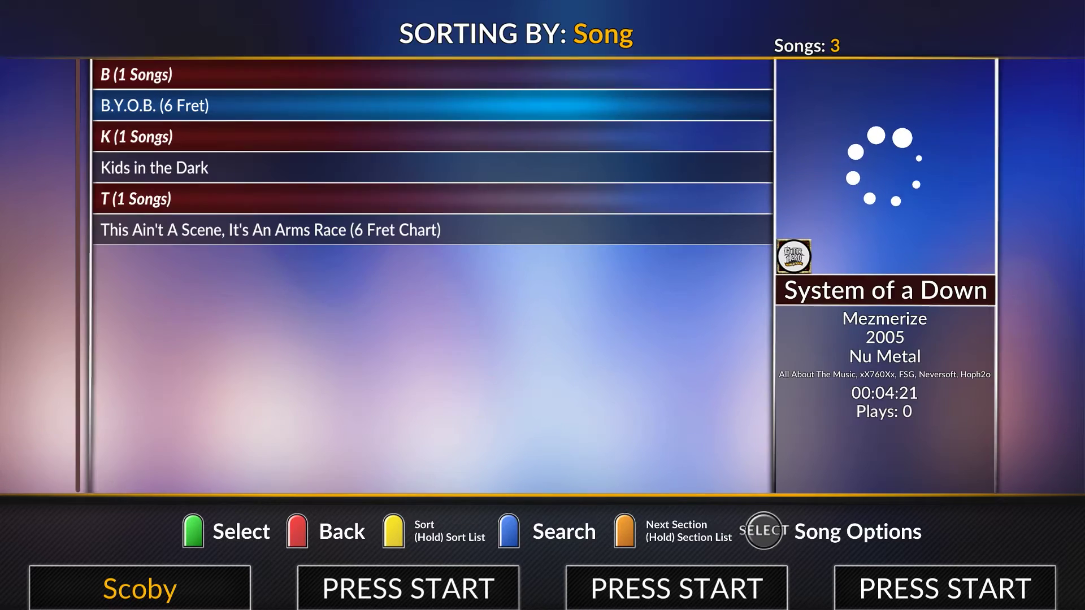
key(Down)
key(Down)
key(Up)
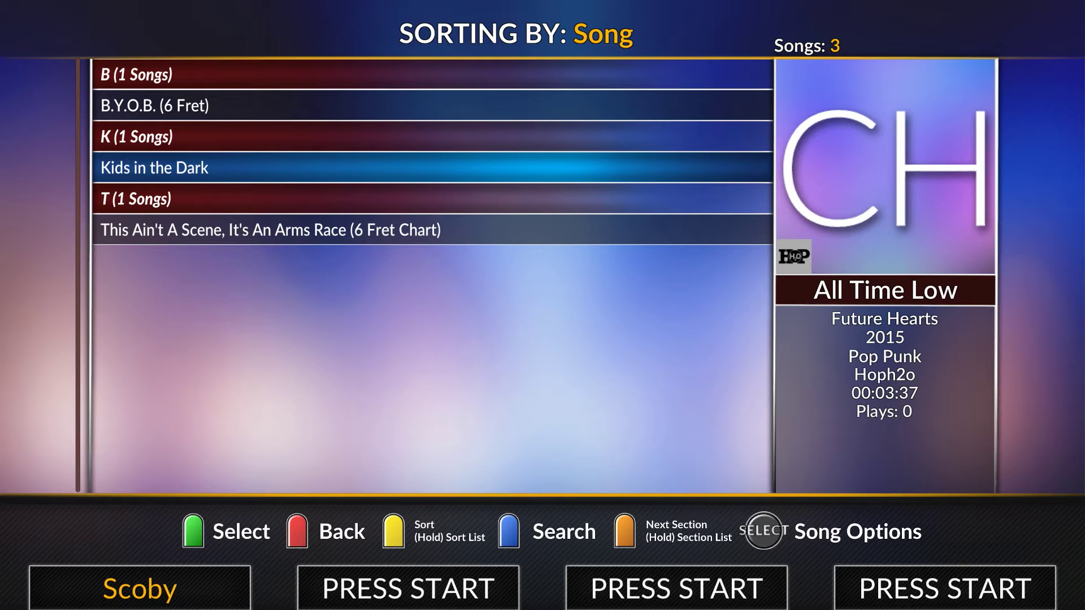
Leave the song list and run a full Scan Songs from the game's settings
key(Escape)
key(Down)
key(Down)
key(Return)
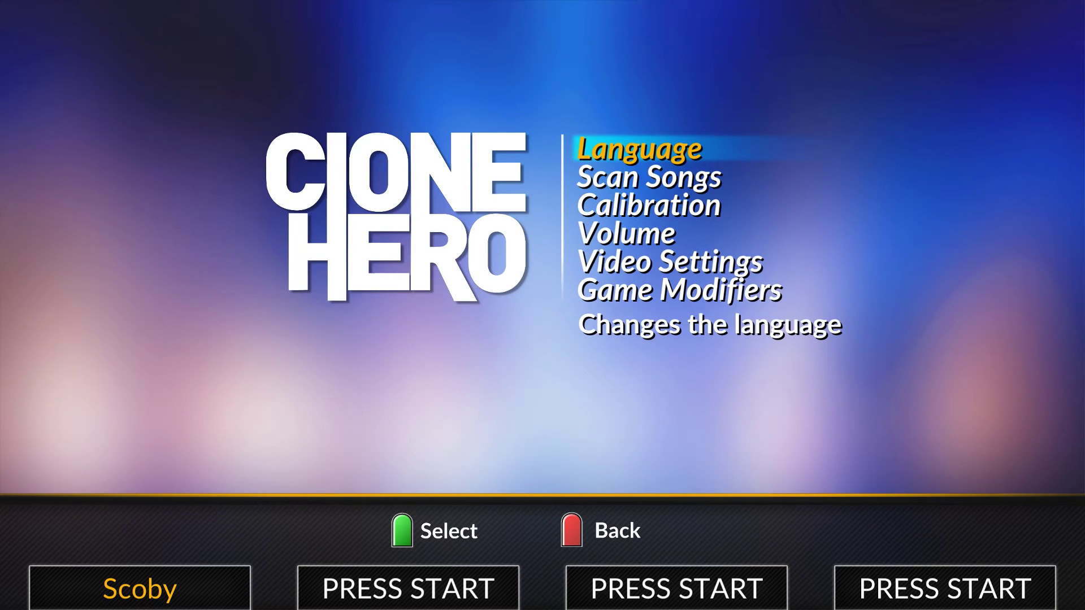
key(Down)
key(Return)
key(Return)
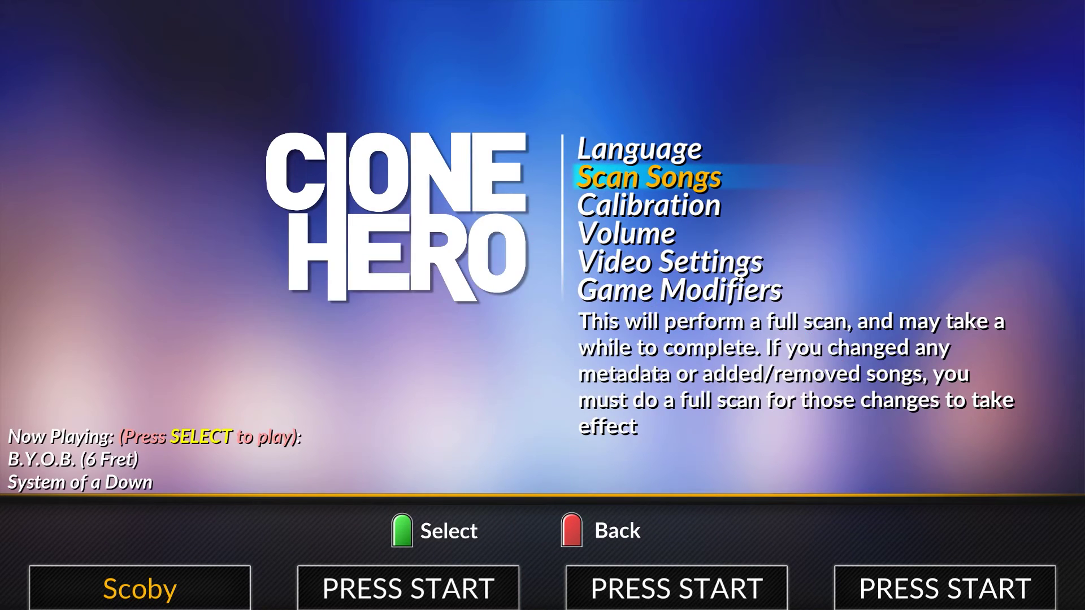
Return to the Quickplay song list and start playing This Ain't A Scene, It's An Arms Race (6 Fret Chart)
key(Escape)
key(Up)
key(Up)
key(Return)
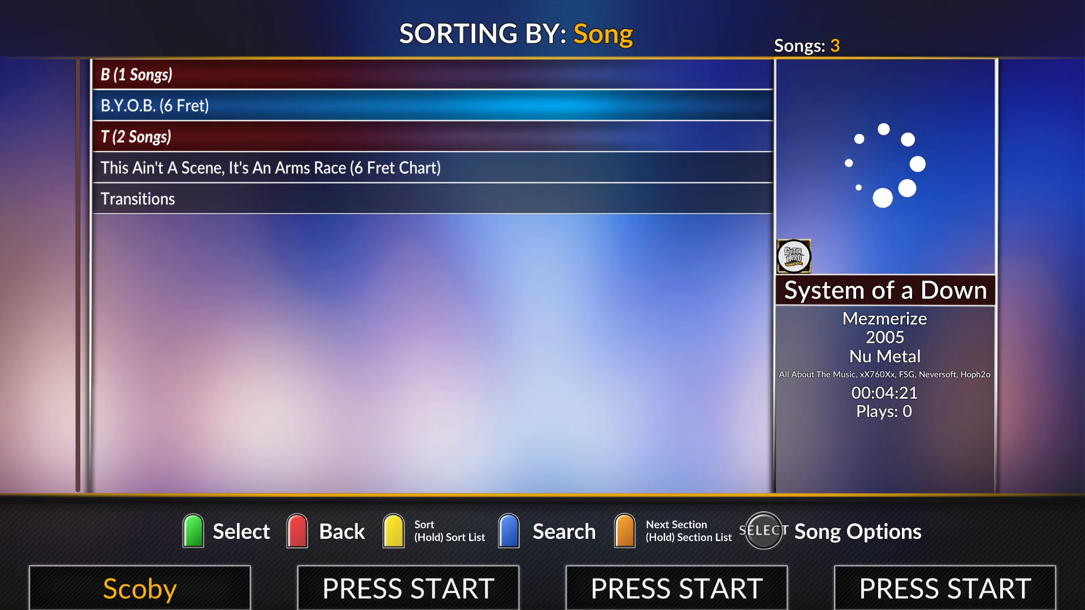
key(Down)
key(Down)
key(Up)
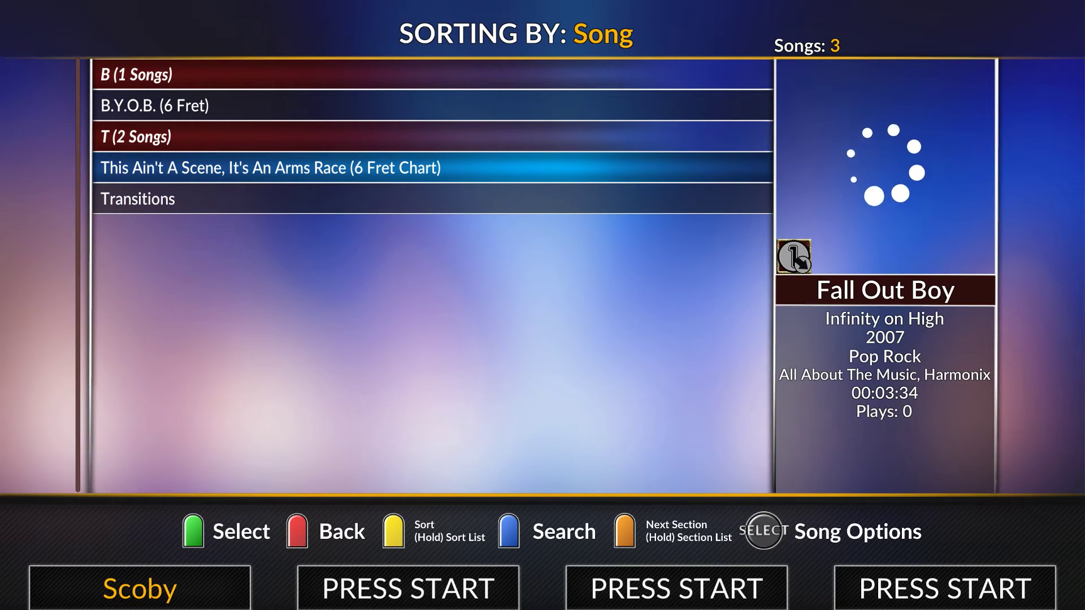
key(Return)
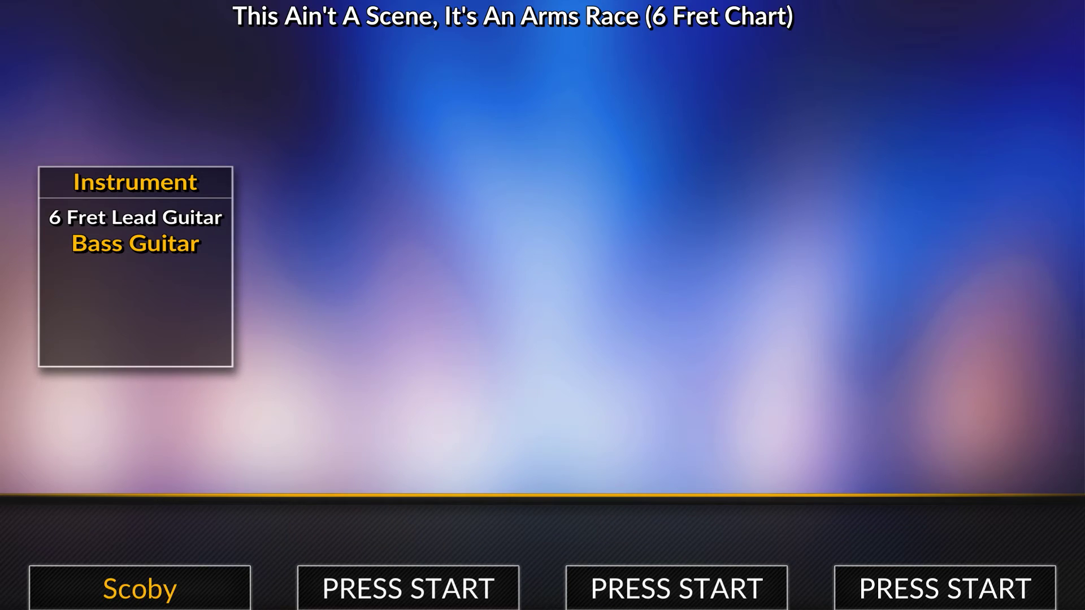
key(Return)
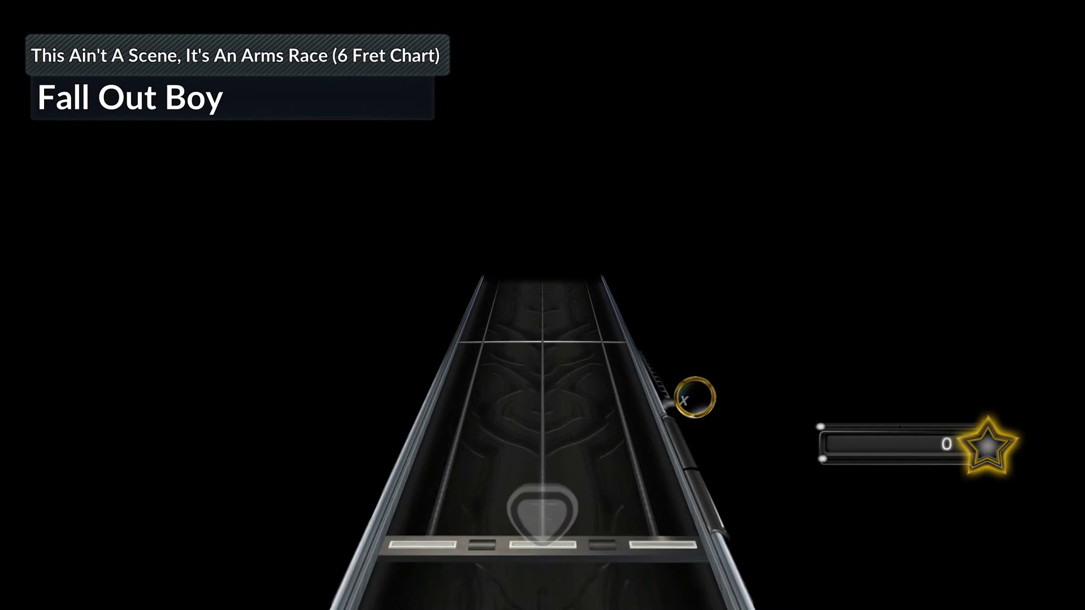